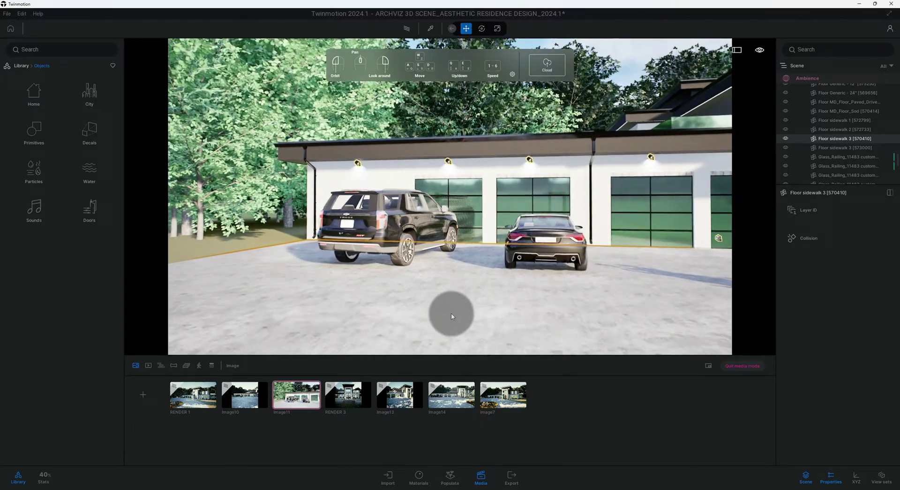
- Open the backyard accessories category of the home objects in the library
scroll(451, 312, up, 2)
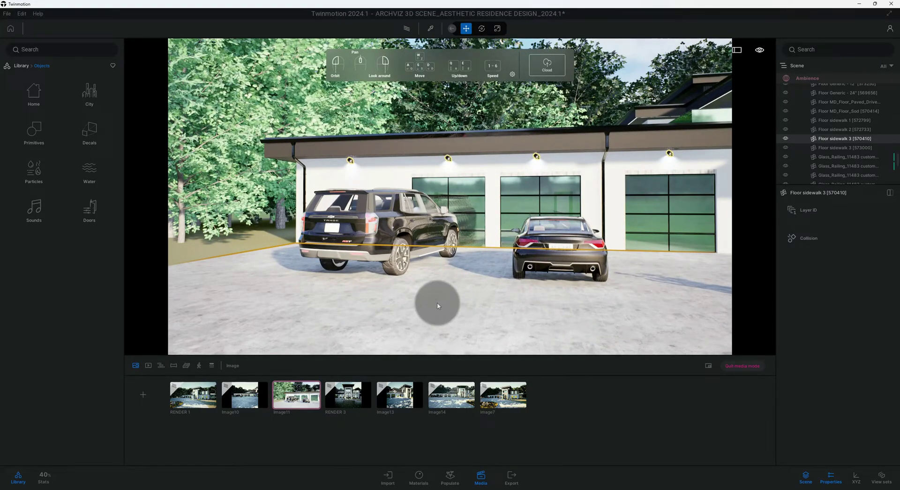
middle_drag(437, 302, 453, 303)
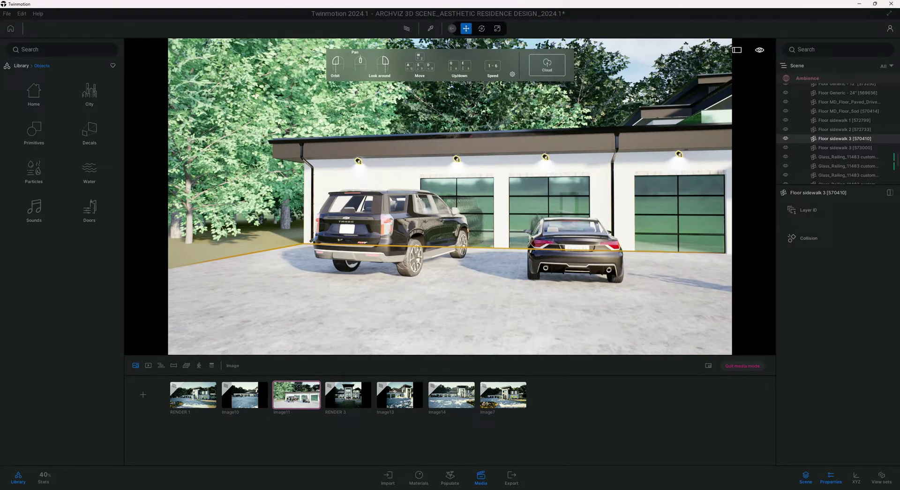
mouse_move(425, 298)
middle_down()
mouse_move(417, 290)
mouse_move(422, 295)
middle_up()
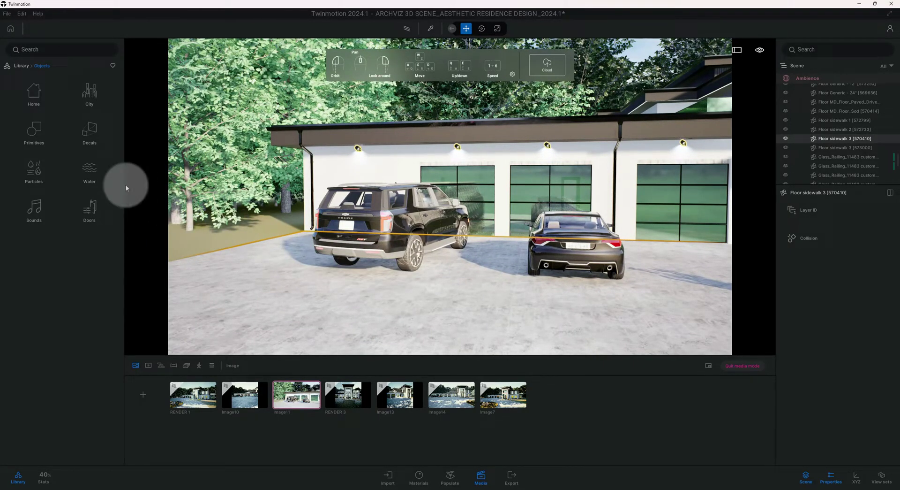
click(37, 100)
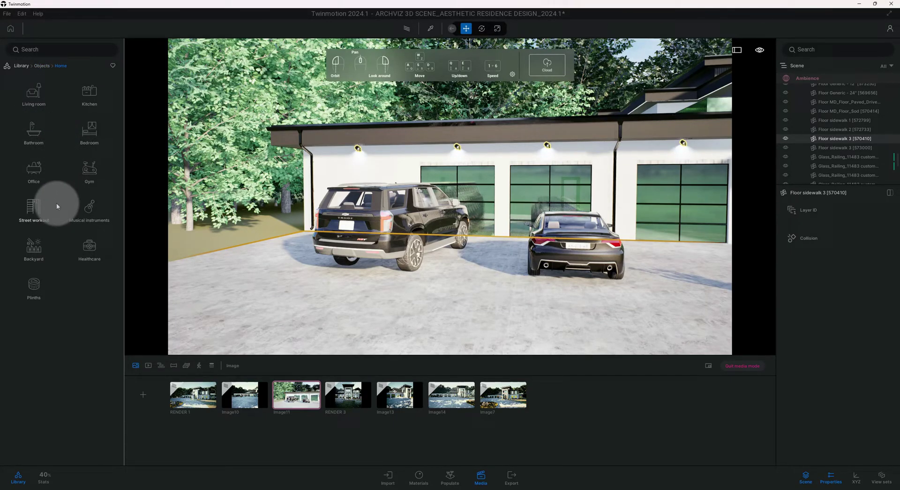
click(40, 245)
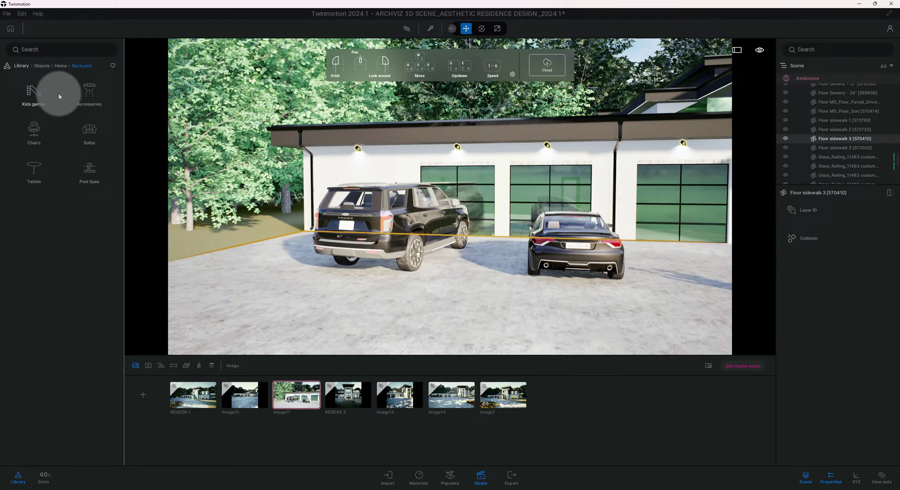
click(90, 101)
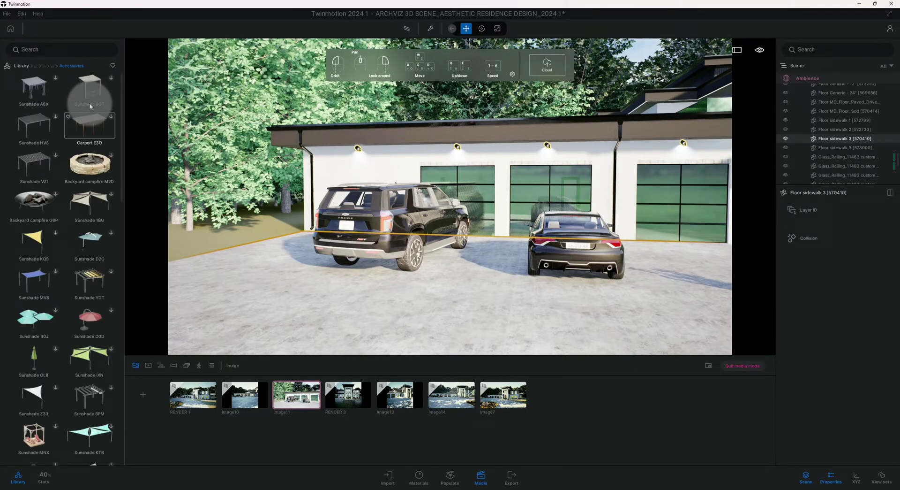
- Place a Garden hose XXF on the ground at the garage's outer corner, beneath the downspout
scroll(88, 205, down, 1)
drag(122, 193, 121, 338)
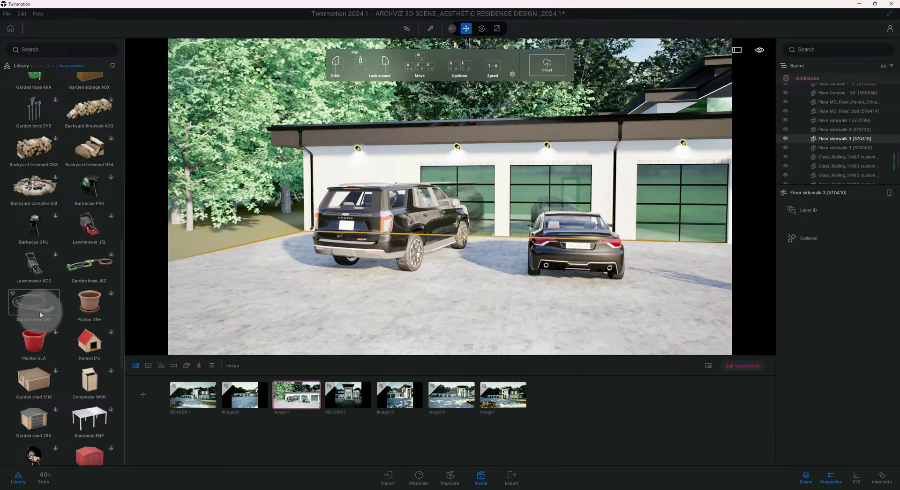
scroll(249, 302, up, 3)
middle_drag(249, 302, 268, 301)
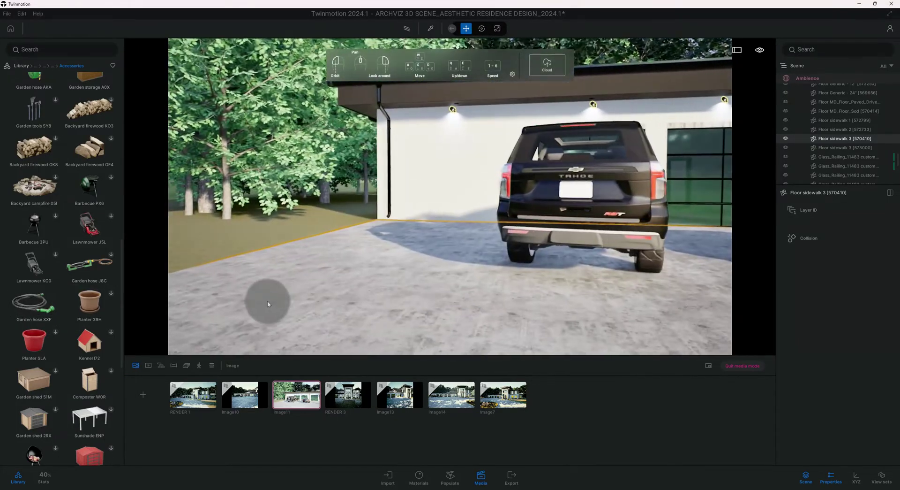
key(w)
right_drag(267, 304, 277, 319)
drag(36, 311, 390, 253)
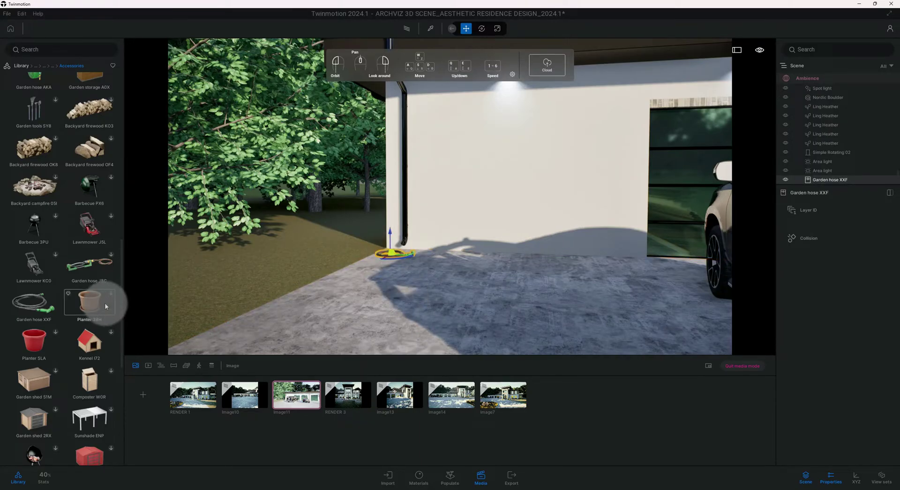
- Place a Wheelbarrow HBF on the grass beside the garage corner, next to the garden hose
scroll(101, 298, down, 5)
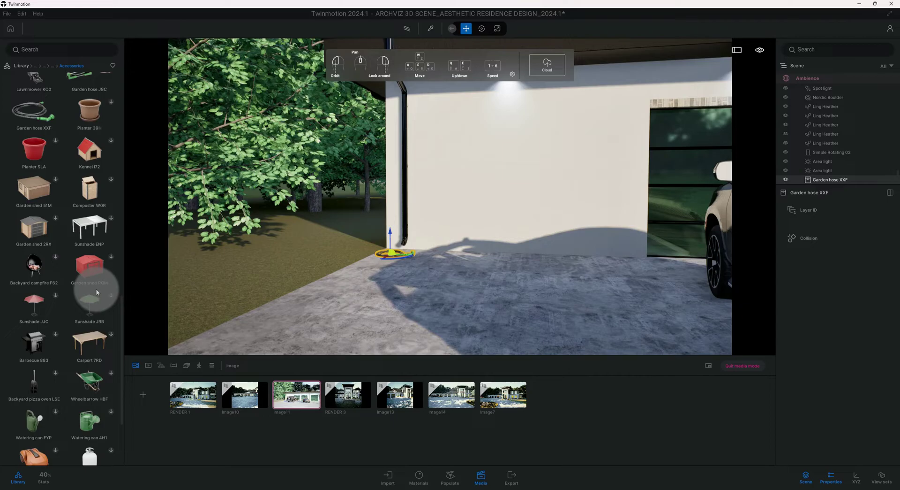
scroll(97, 292, down, 2)
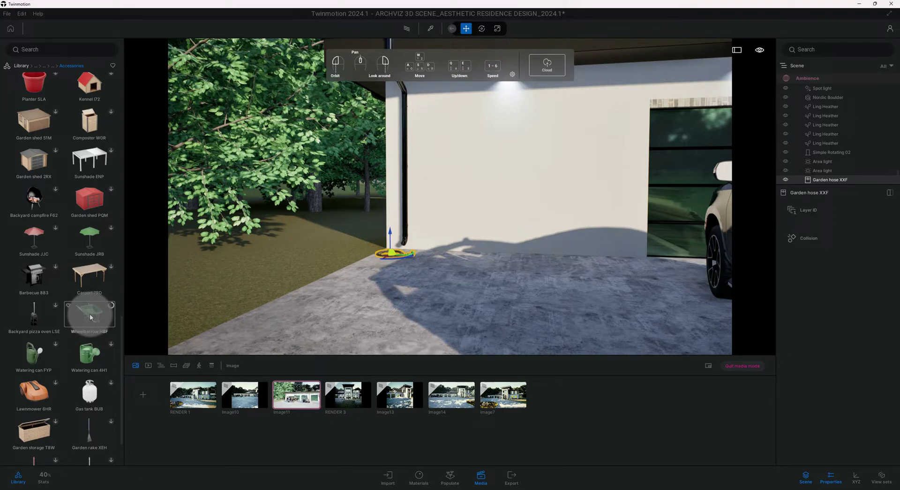
drag(91, 317, 358, 254)
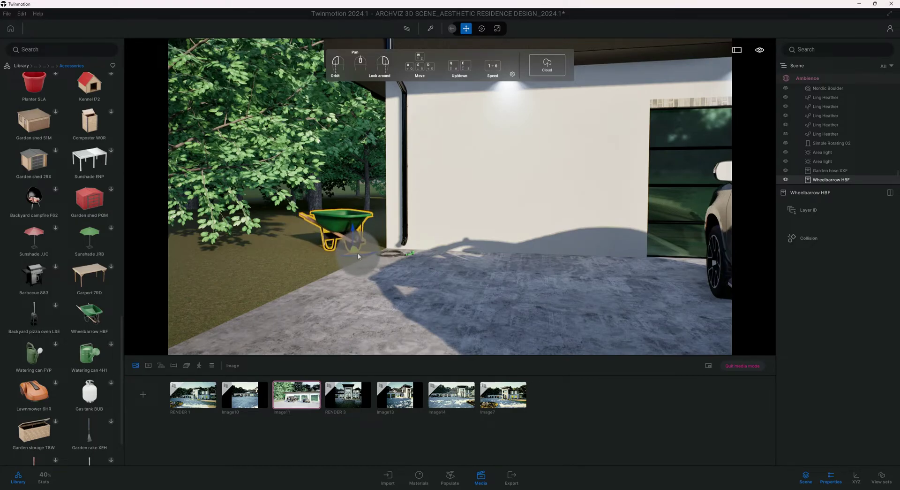
- Place a Stains 1 decal from the library's decals on the driveway behind the black Tahoe
key(s)
right_drag(361, 266, 395, 274)
scroll(395, 276, down, 5)
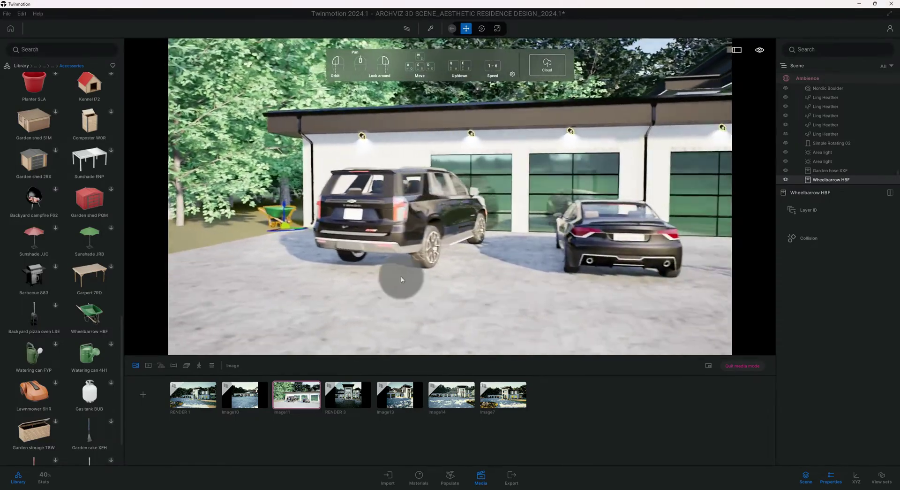
scroll(406, 278, down, 2)
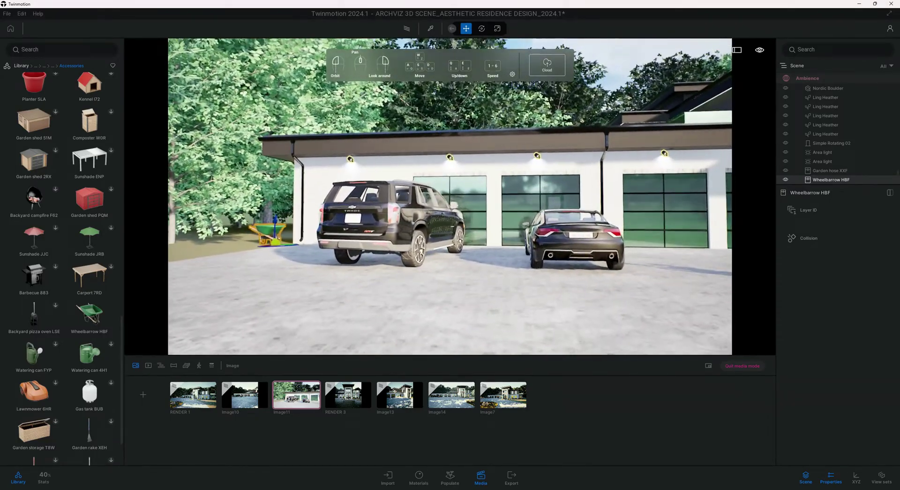
drag(406, 279, 376, 291)
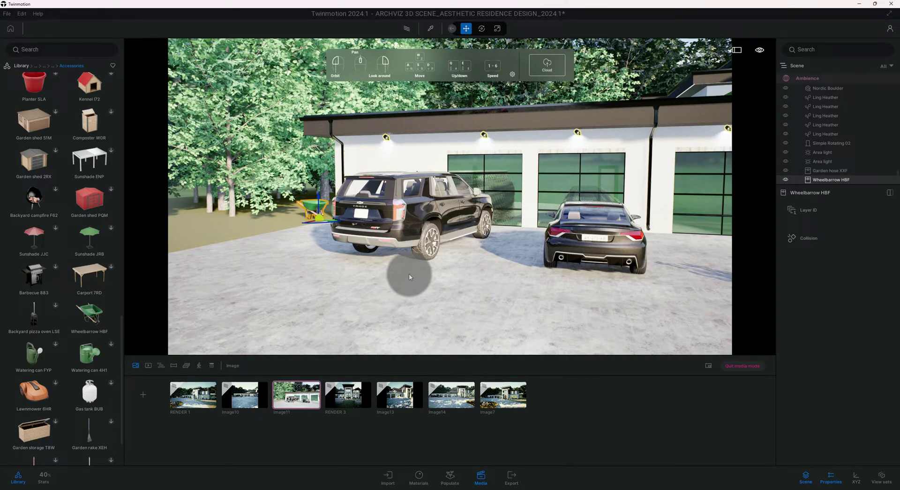
click(21, 66)
click(228, 191)
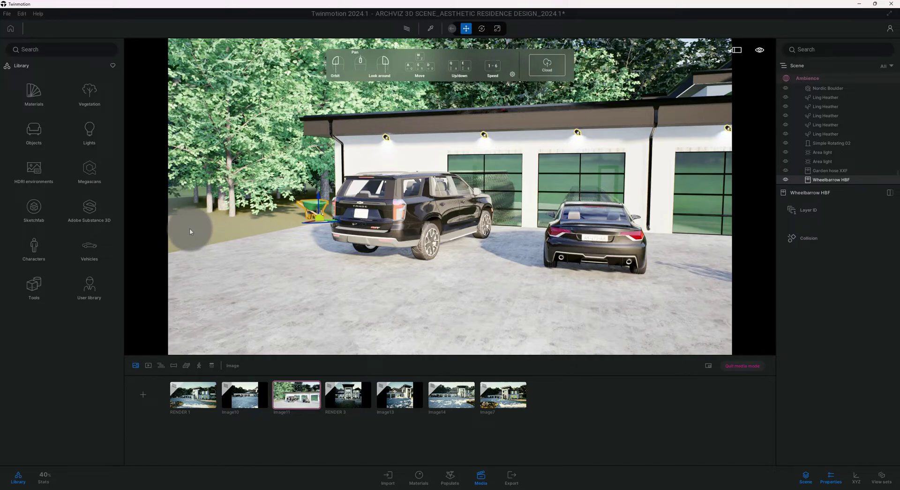
click(38, 133)
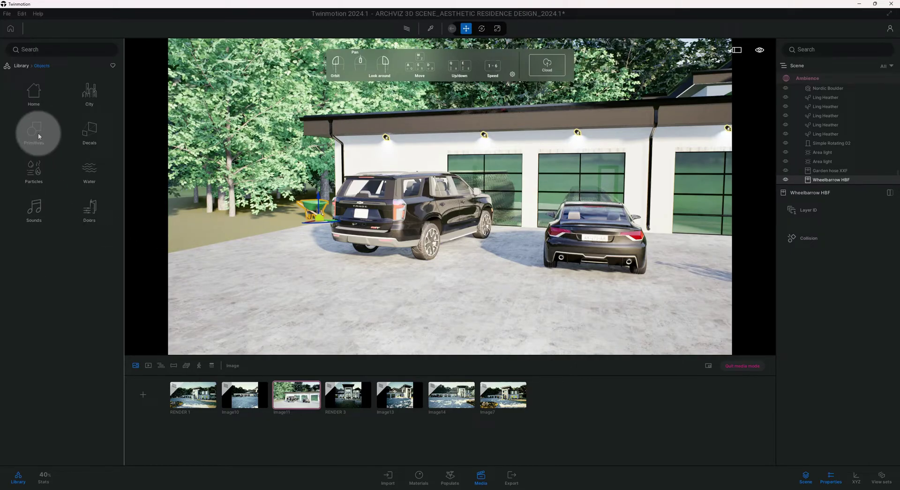
click(83, 129)
scroll(88, 191, down, 10)
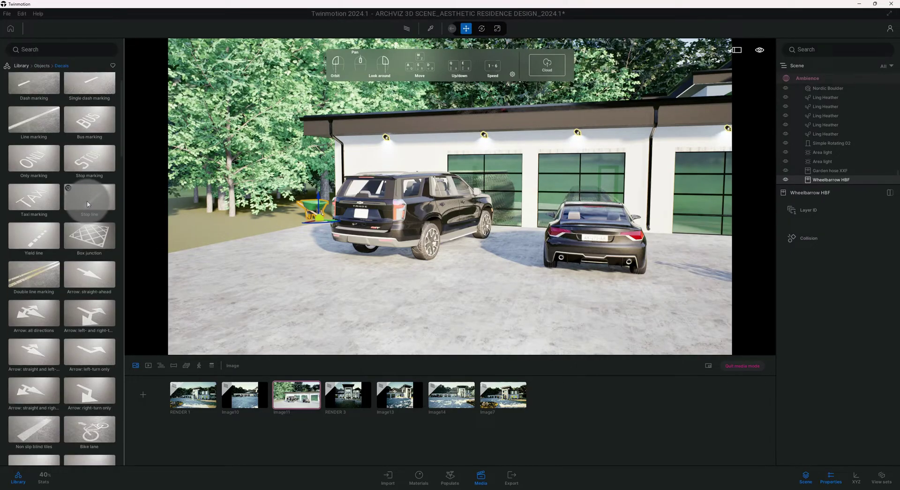
drag(117, 196, 122, 292)
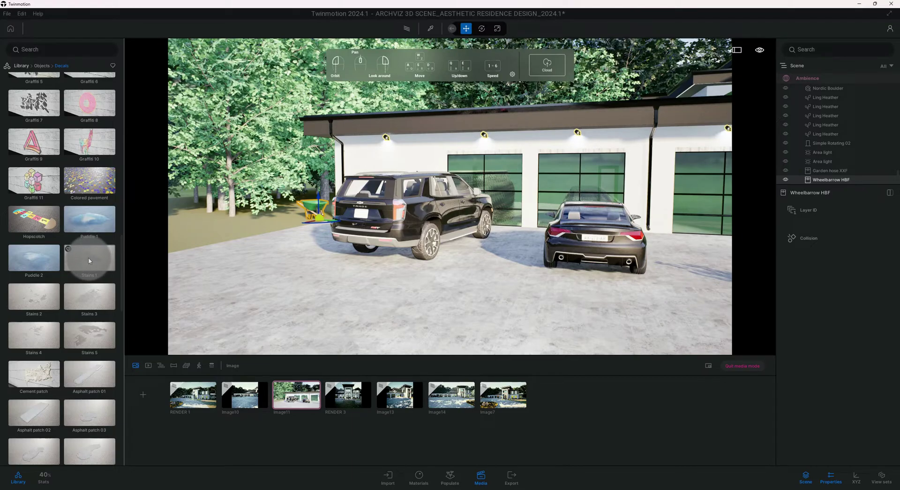
drag(88, 257, 342, 270)
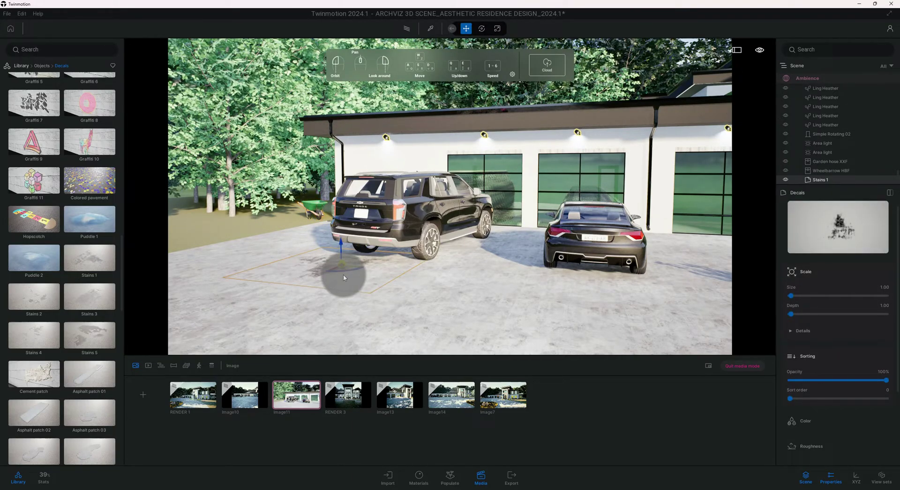
- Adjust the position of the Stains 1 decal on the concrete just behind the Tahoe's rear bumper
scroll(342, 274, up, 3)
scroll(374, 278, up, 3)
right_drag(374, 280, 375, 287)
scroll(375, 287, up, 1)
scroll(392, 283, down, 1)
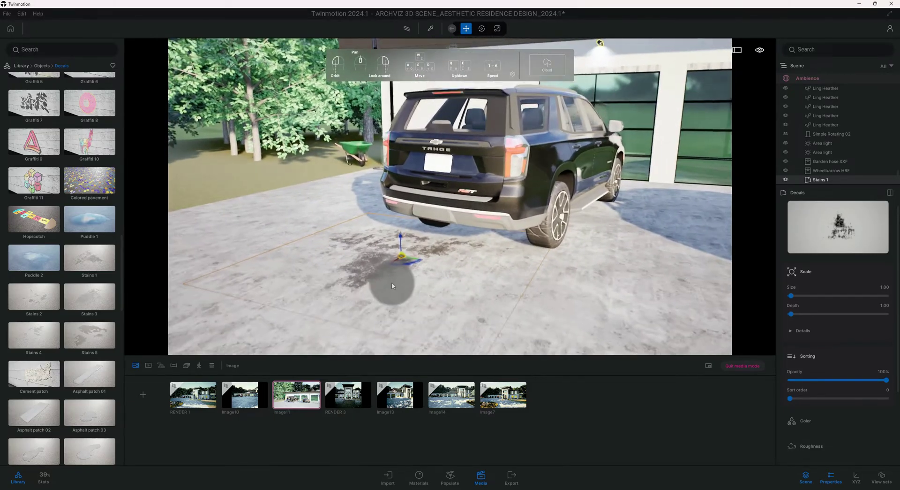
drag(405, 264, 394, 251)
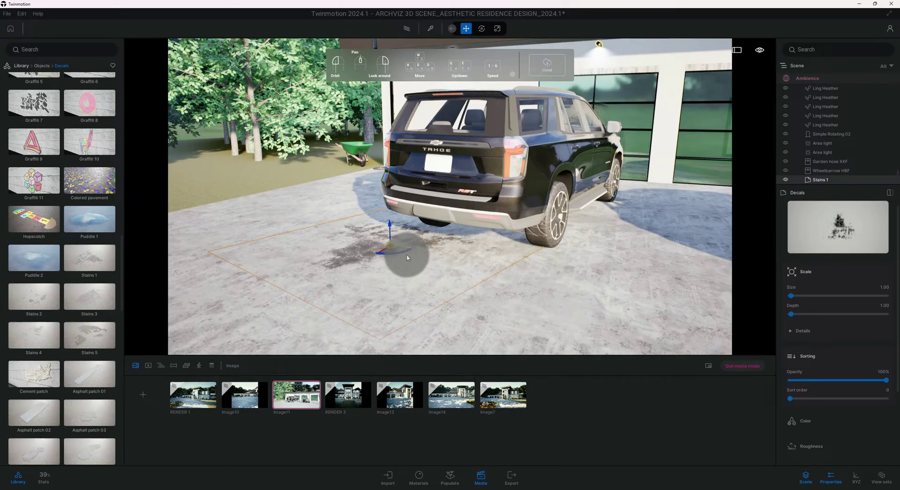
mouse_move(396, 249)
mouse_down()
mouse_move(415, 263)
mouse_move(410, 257)
mouse_up()
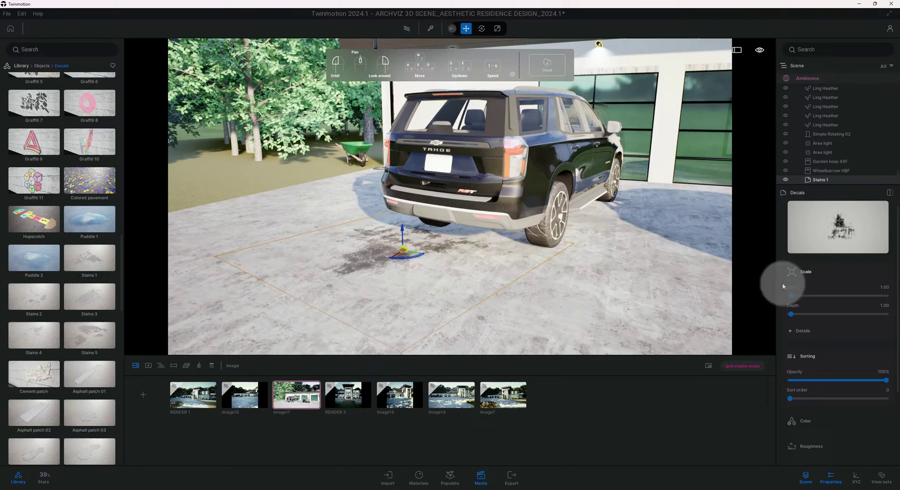
- Try a size of 1.47 for the Stains 1 decal and reset the size to 1
drag(791, 297, 792, 295)
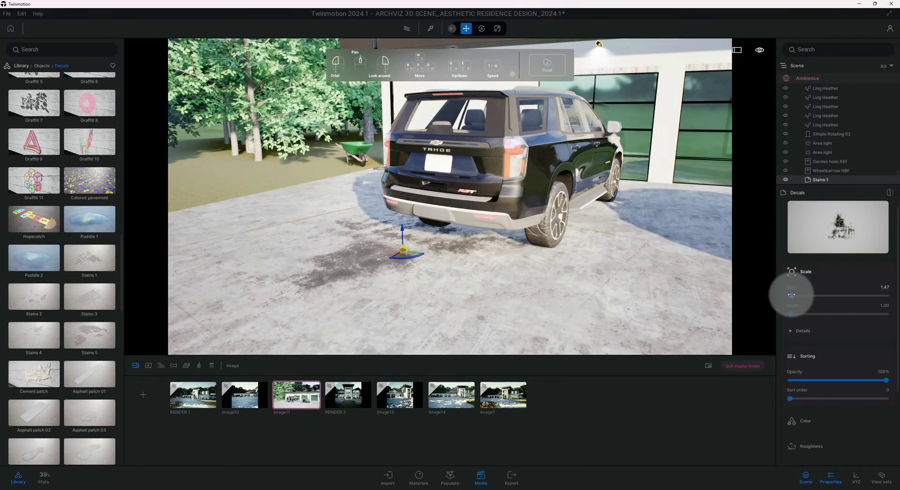
click(884, 286)
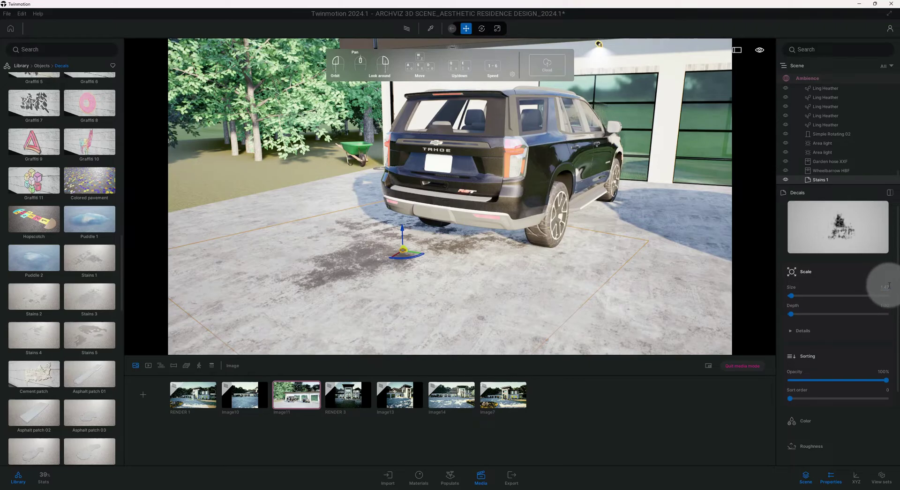
key(BackSpace)
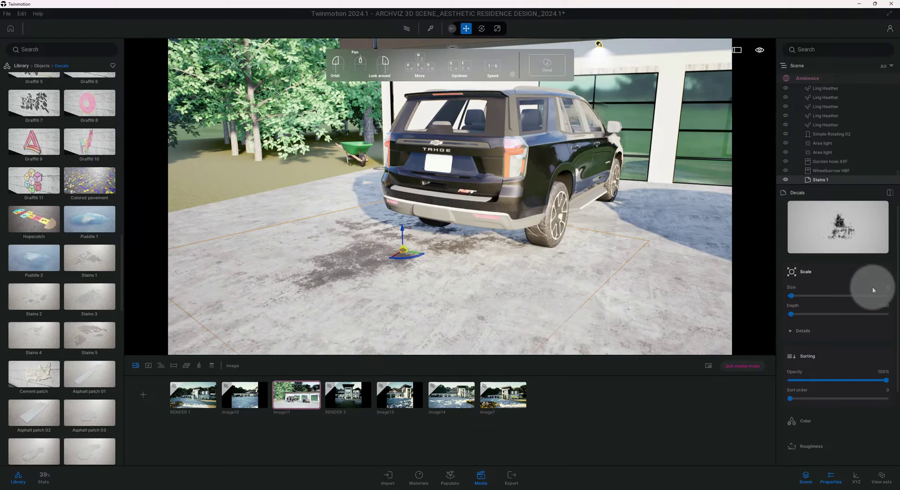
text(1)
key(Return)
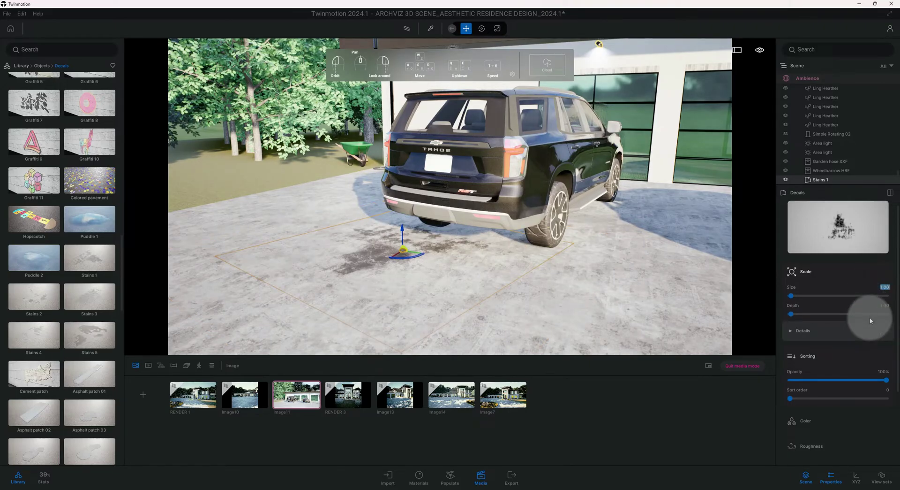
- Set the opacity of the Stains 1 decal to 50%
drag(885, 380, 853, 381)
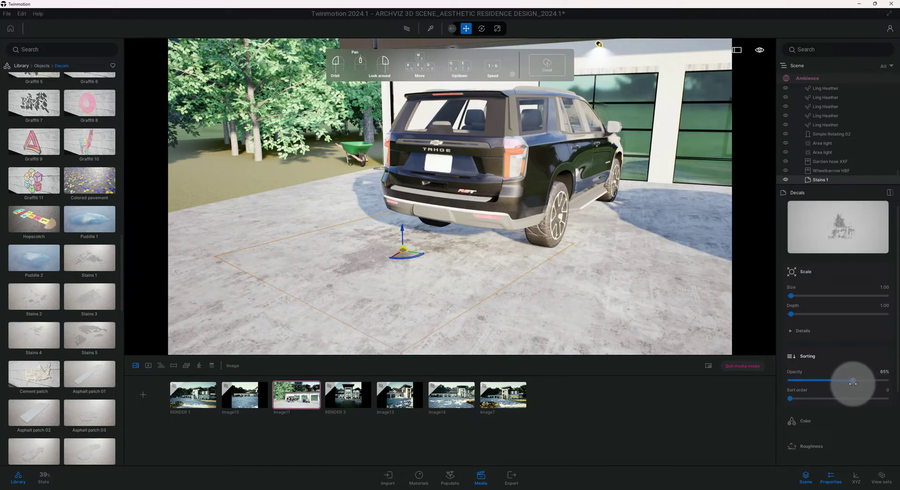
click(885, 372)
text(50)
key(Return)
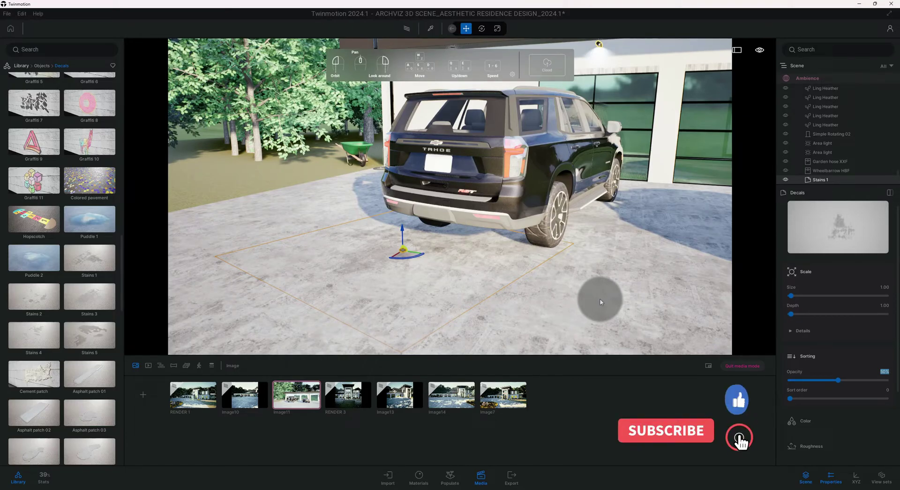
- Duplicate the Stains 1 decal and position the copy on the driveway behind the black sedan
scroll(565, 286, down, 3)
drag(575, 290, 555, 285)
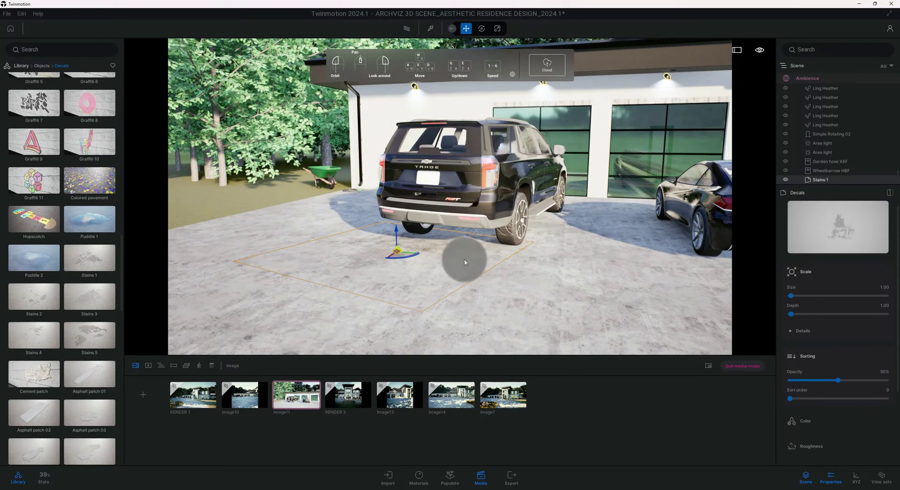
key(ctrl+v)
click(441, 241)
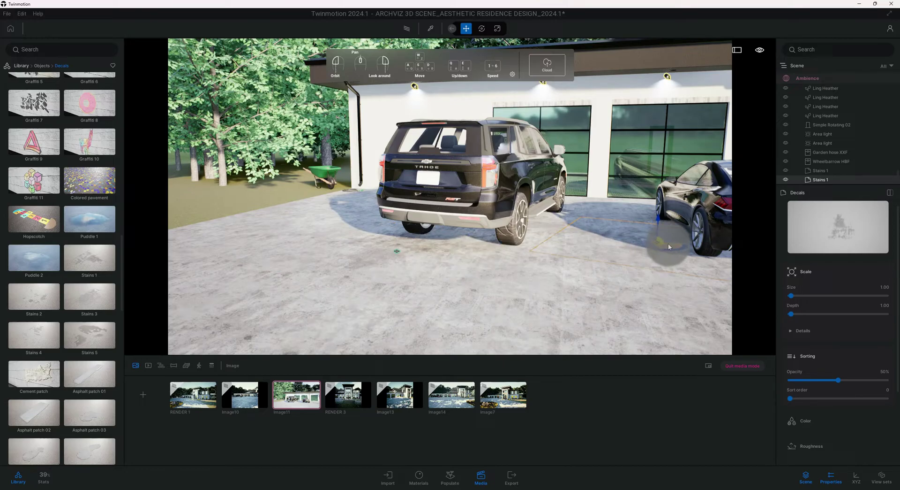
middle_drag(667, 254, 623, 263)
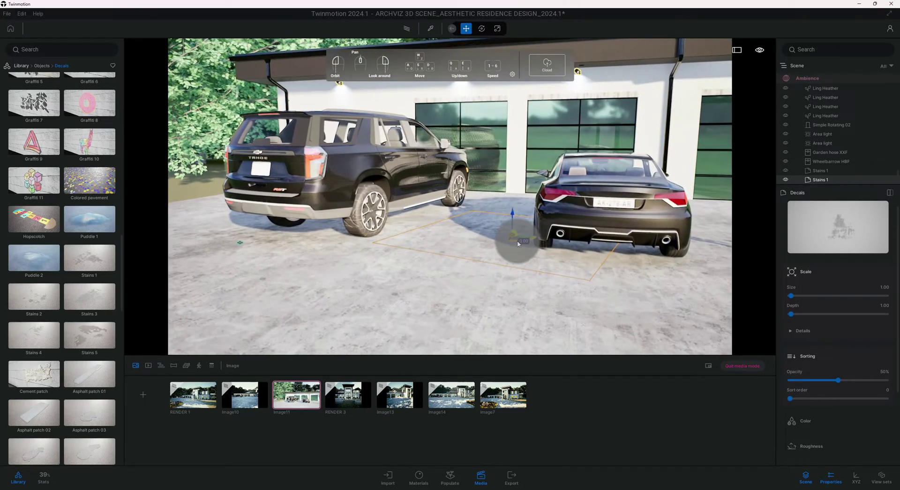
drag(518, 241, 519, 280)
middle_drag(519, 262, 534, 278)
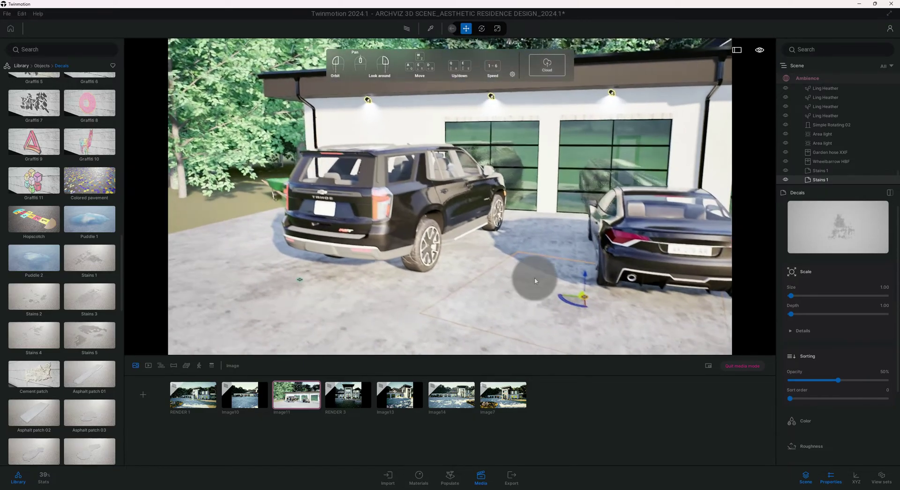
- Make another duplicate of the Stains 1 decal located behind the sedan
click(522, 280)
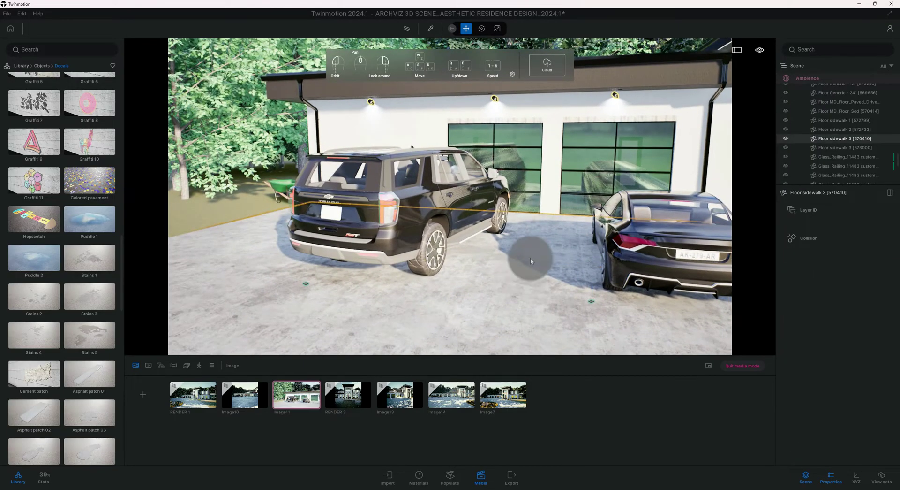
click(591, 302)
shift+drag(592, 302, 590, 300)
click(458, 244)
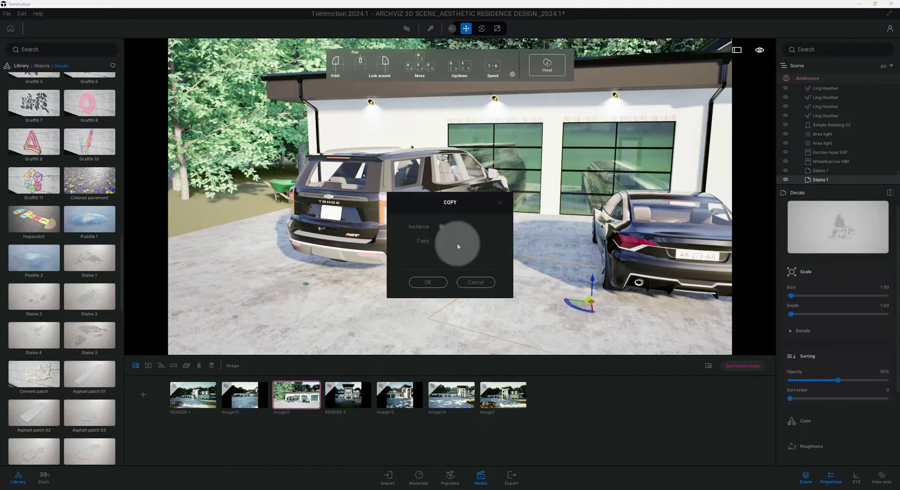
click(437, 280)
click(585, 301)
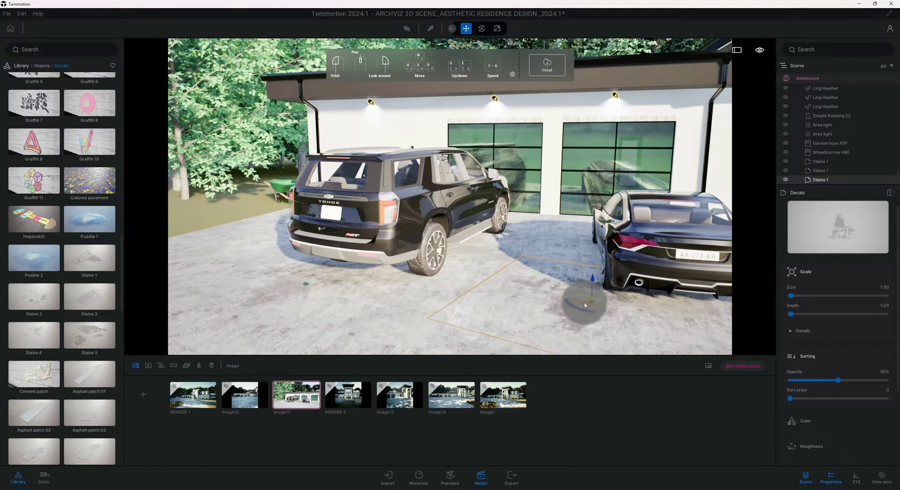
- Position the latest Stains 1 copy between the SUV and the sedan near the garage doors, and restore the saved Image11 view
drag(585, 306, 565, 243)
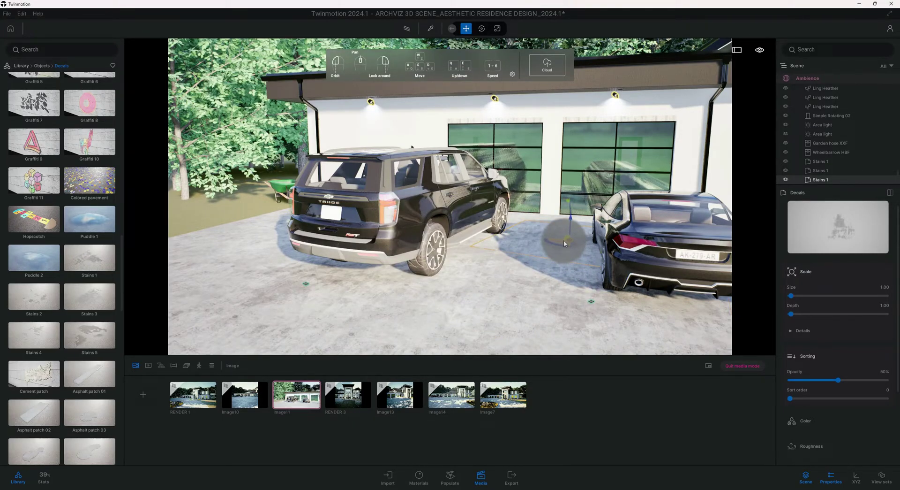
click(508, 286)
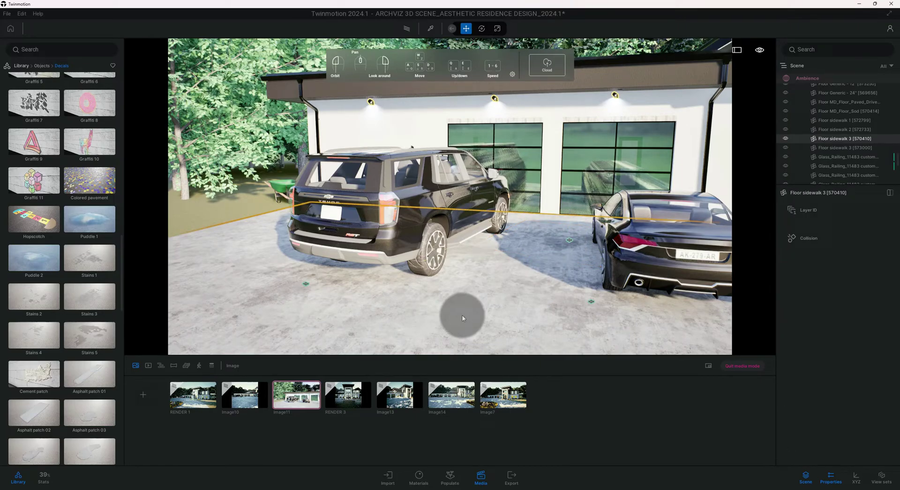
click(296, 403)
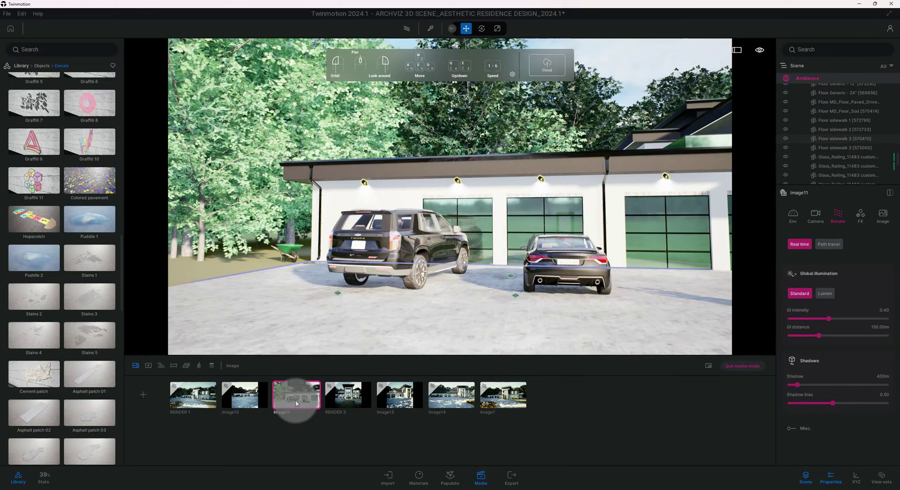
click(421, 327)
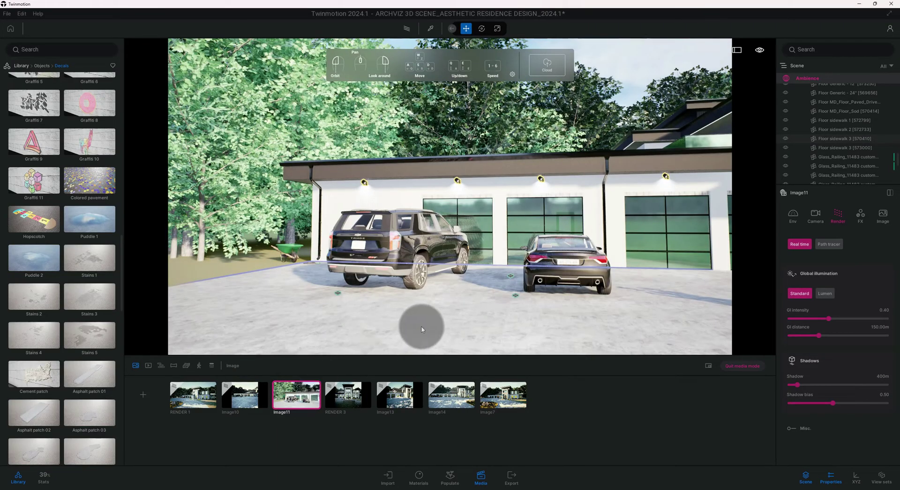
- Rename the saved image Image11 as RENDER 2
right_click(293, 381)
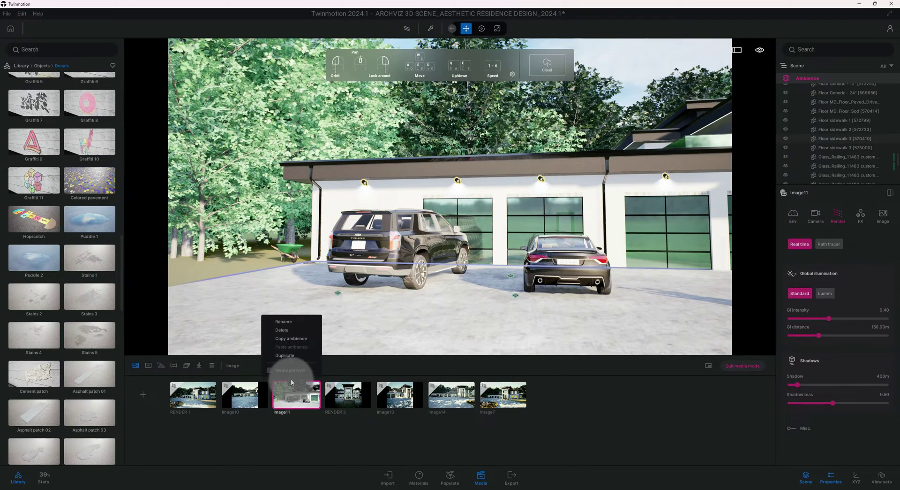
click(283, 326)
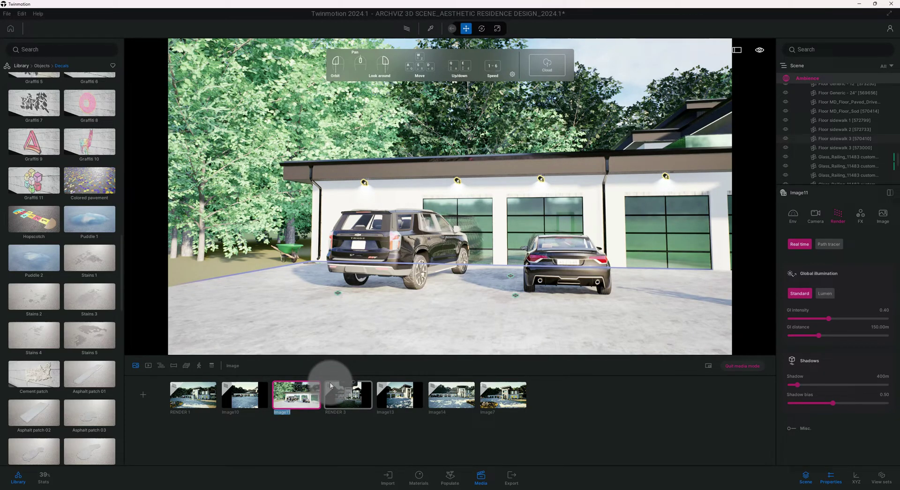
key(BackSpace)
text(RENDER 2)
key(Return)
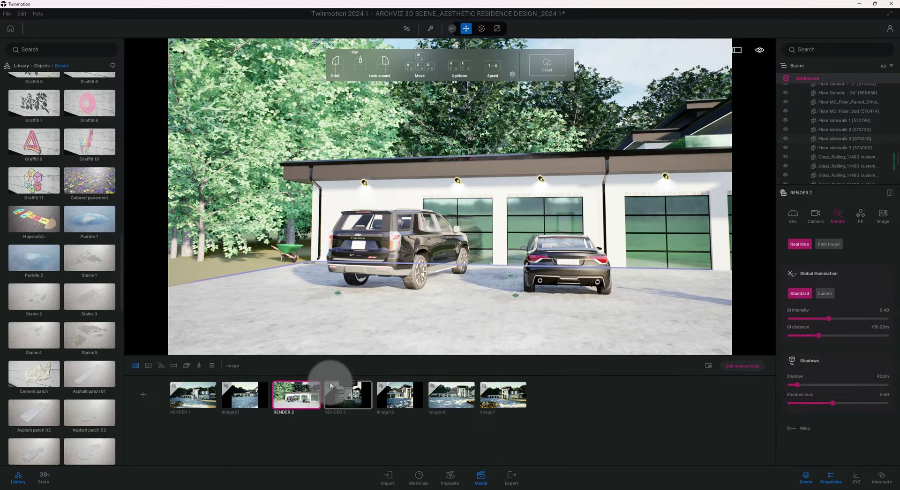
- Examine the garage doors and the driveway around the parked cars from closer range and several angles
click(388, 307)
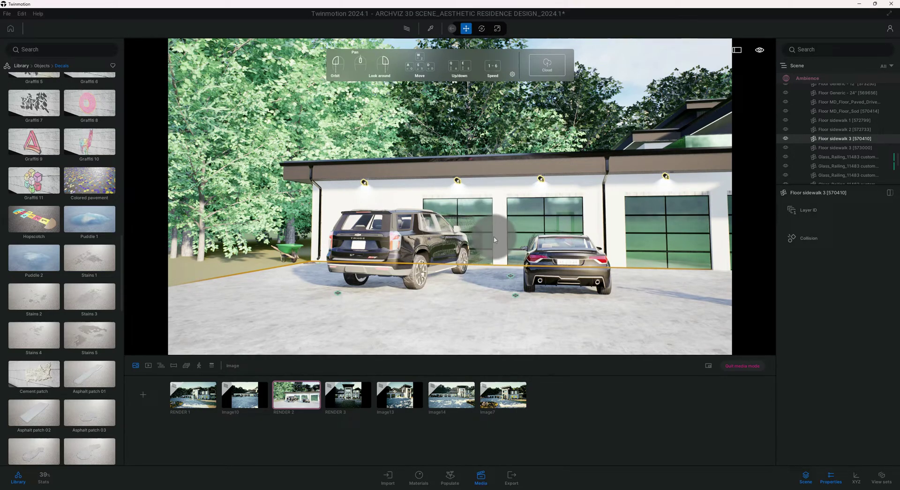
scroll(535, 236, up, 3)
middle_drag(538, 237, 510, 244)
scroll(454, 273, up, 3)
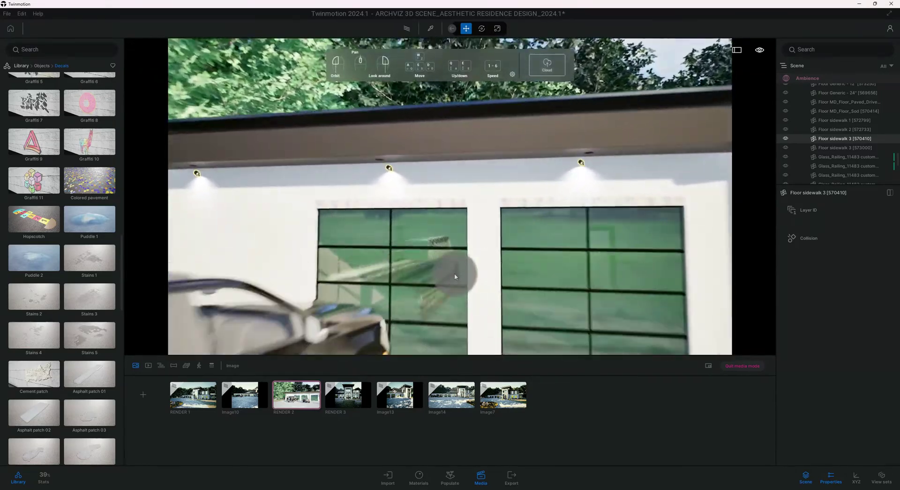
scroll(455, 270, down, 3)
scroll(463, 283, down, 2)
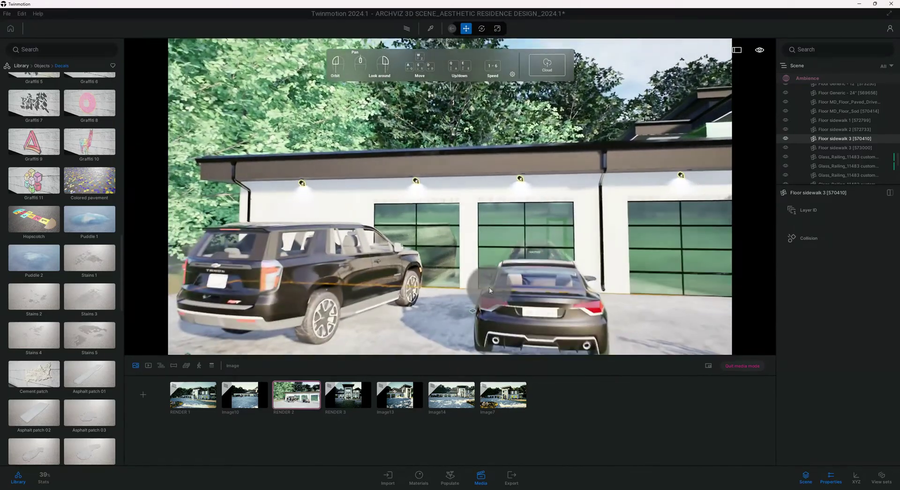
drag(496, 289, 553, 289)
middle_drag(496, 288, 394, 279)
scroll(647, 223, up, 3)
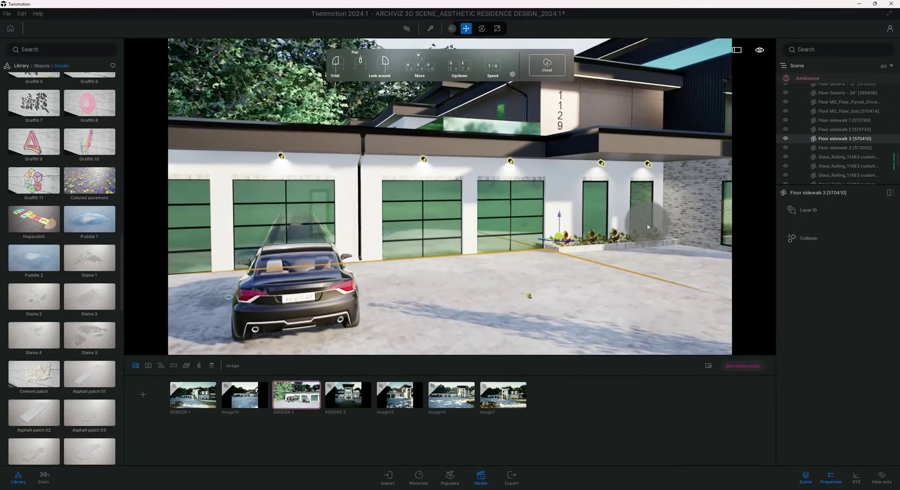
scroll(485, 255, down, 3)
drag(553, 263, 448, 263)
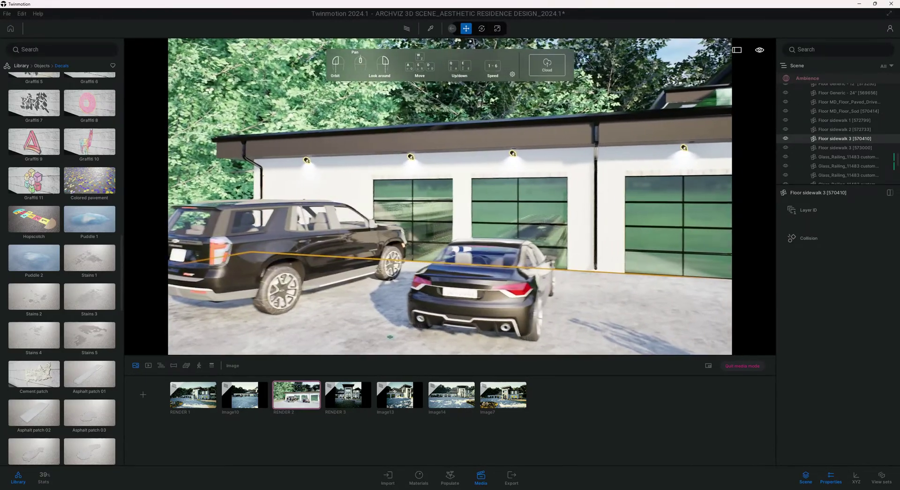
scroll(506, 204, down, 2)
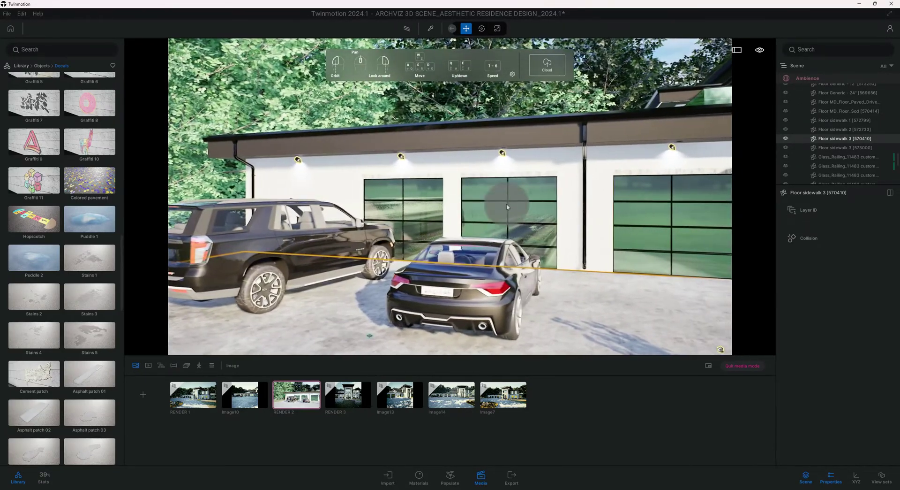
- Pick the glass material of the garage doors and look through the library's Glass materials for a replacement
click(430, 28)
click(425, 193)
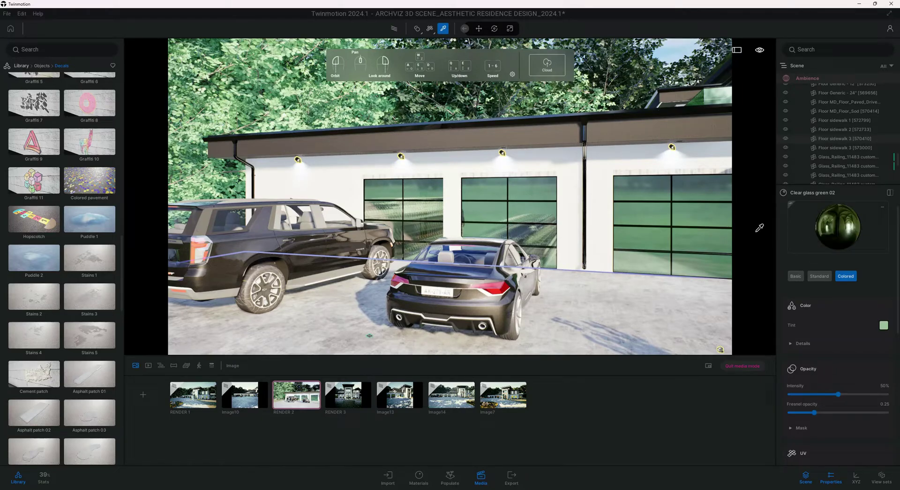
click(21, 66)
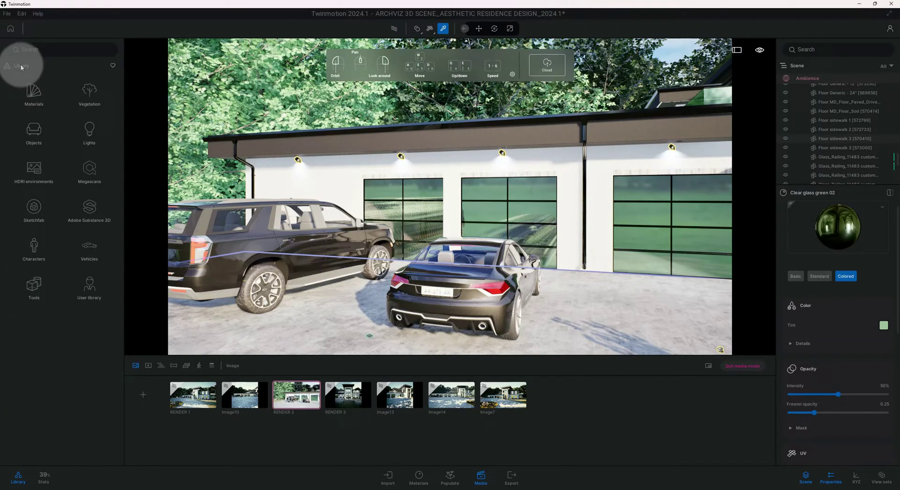
click(43, 97)
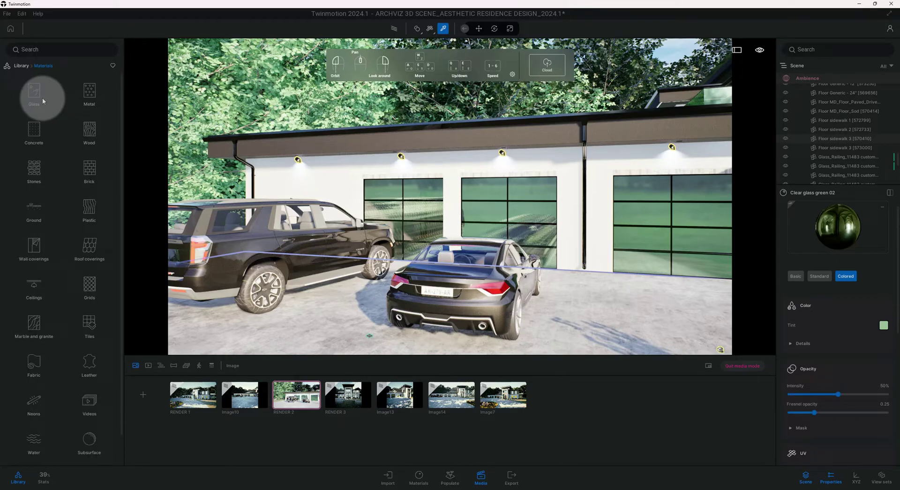
click(42, 98)
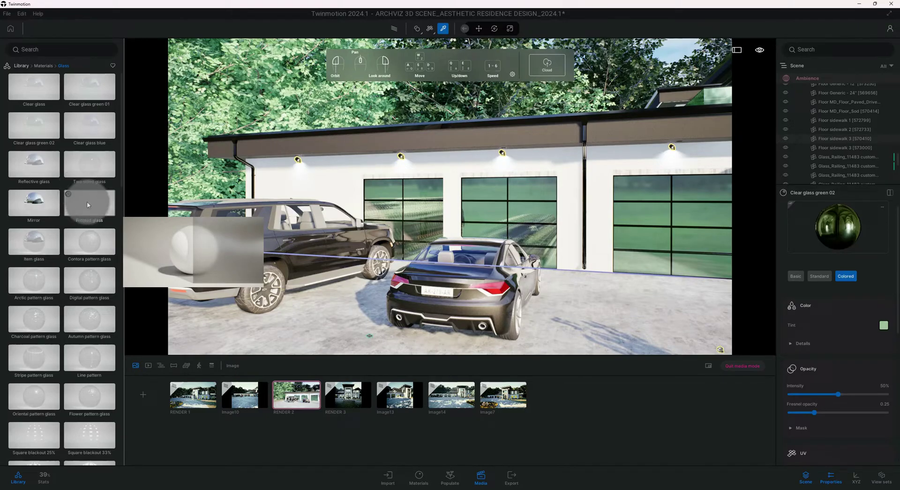
scroll(86, 201, down, 2)
scroll(86, 201, up, 1)
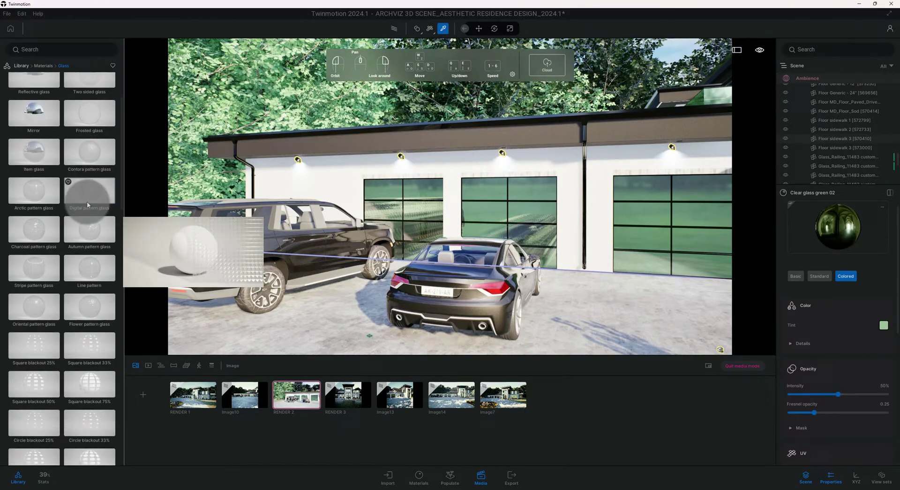
scroll(86, 201, up, 1)
drag(87, 201, 446, 225)
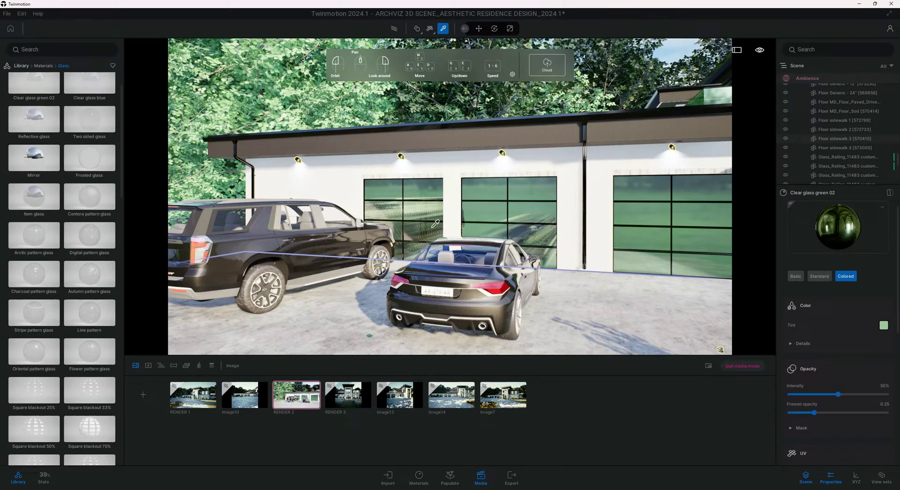
- Replace the garage doors' green glass with the MI_PlasticGlossy01 material from the user library
click(26, 67)
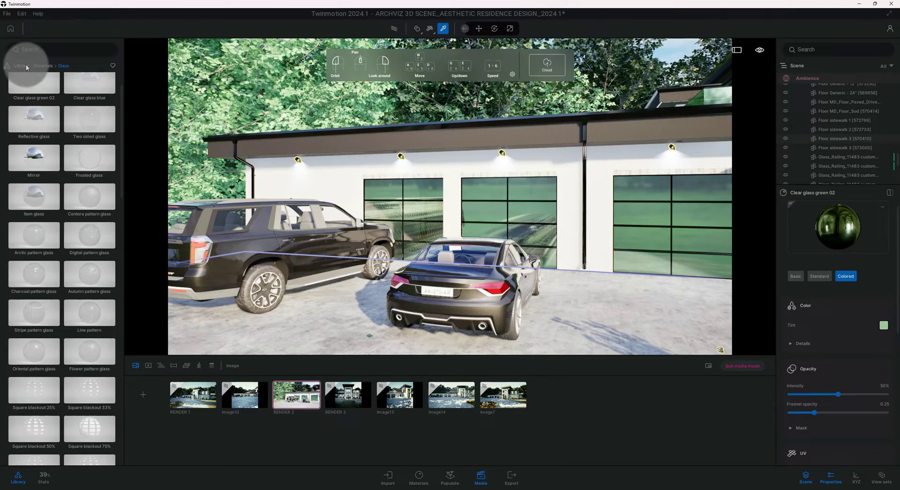
click(26, 67)
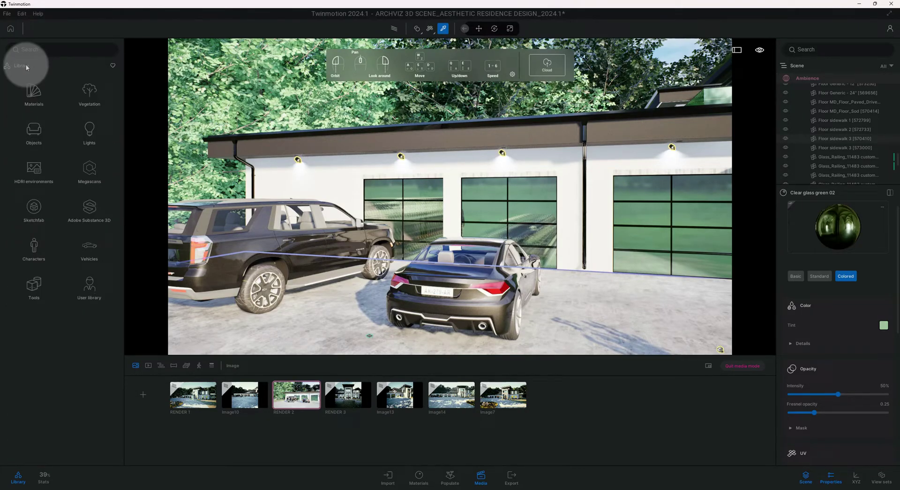
click(96, 288)
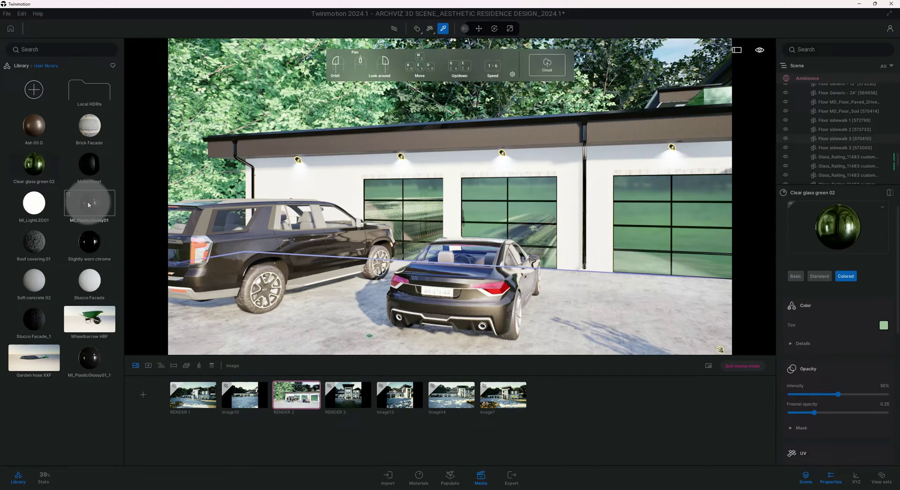
drag(92, 205, 401, 209)
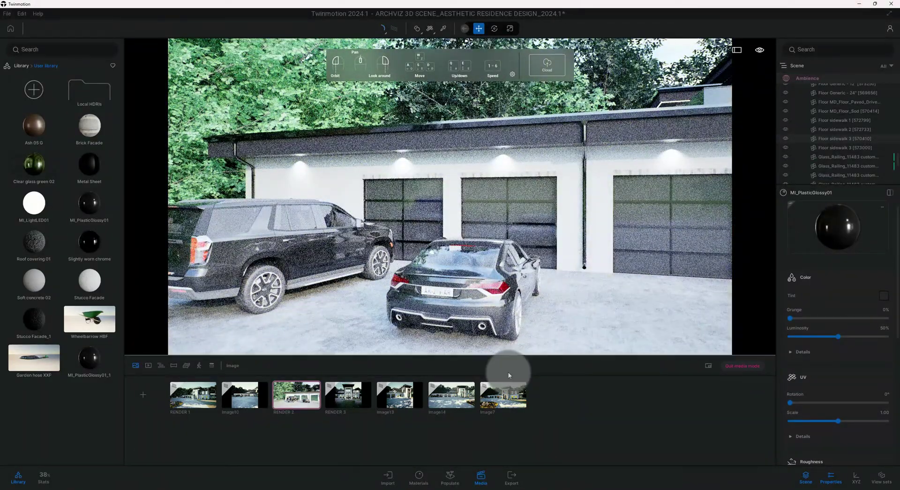
- Inspect the garage doors' new material up close and from a distance, and return to the saved RENDER 2 view
click(297, 395)
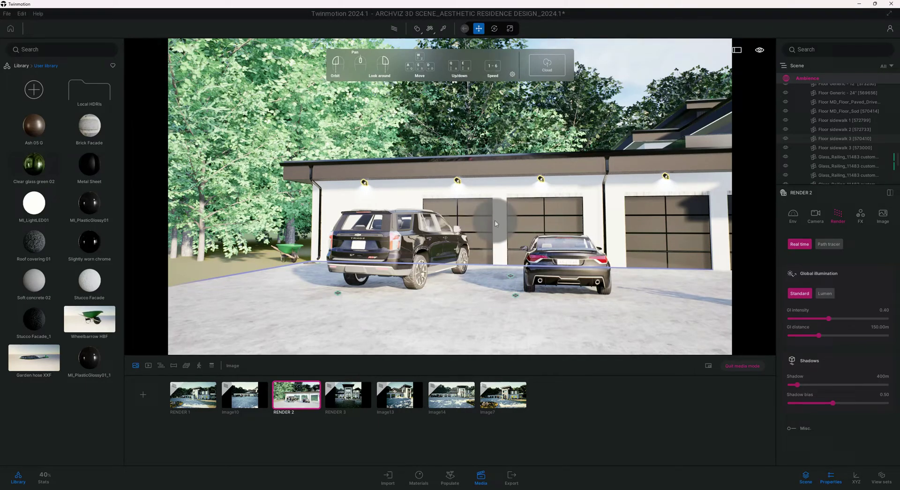
scroll(487, 230, up, 5)
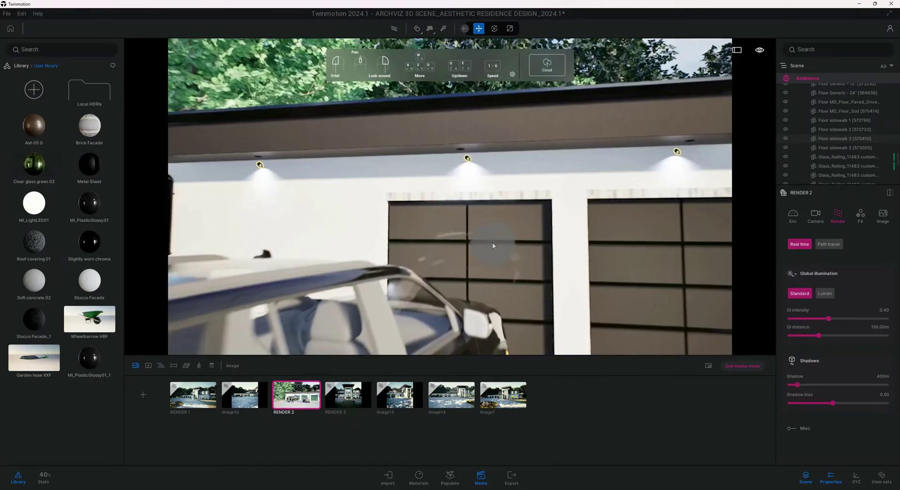
right_drag(492, 242, 511, 253)
scroll(500, 249, down, 10)
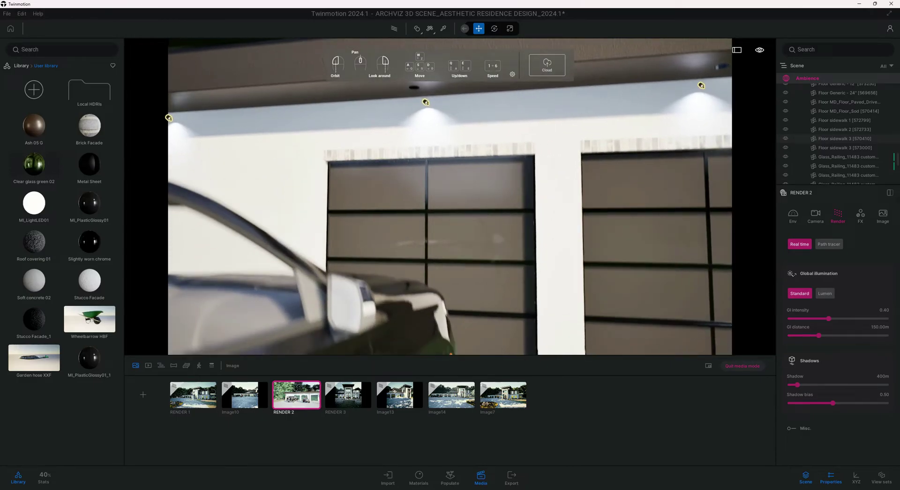
scroll(502, 257, down, 5)
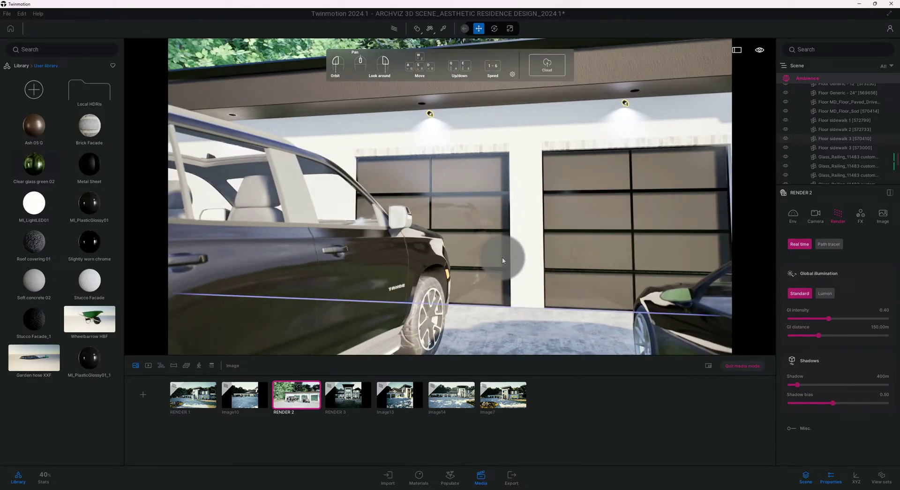
scroll(502, 257, down, 15)
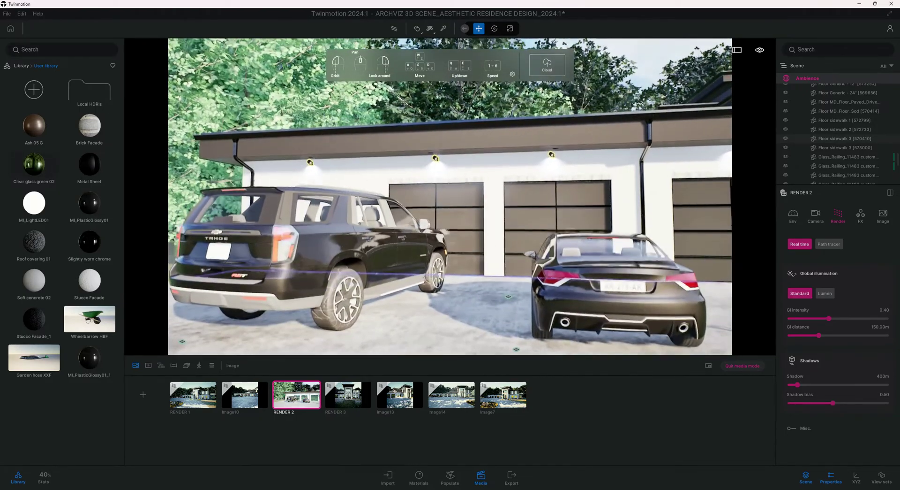
scroll(511, 260, up, 10)
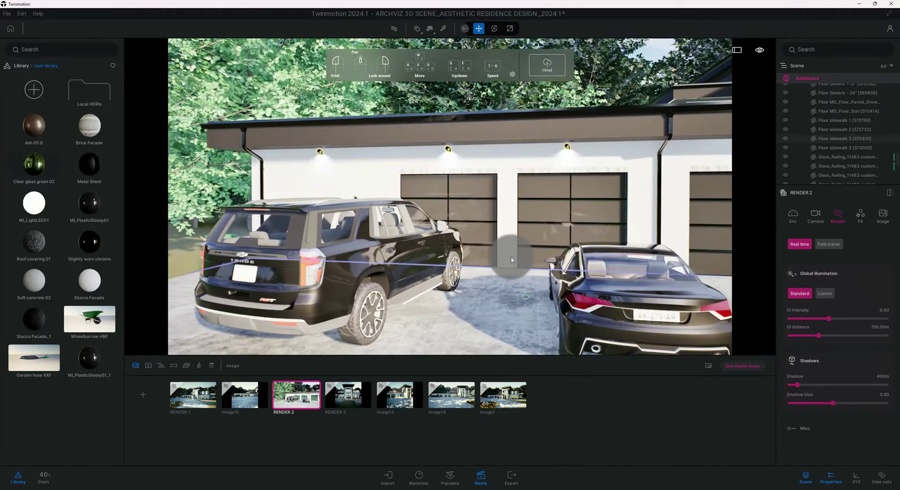
scroll(507, 256, down, 10)
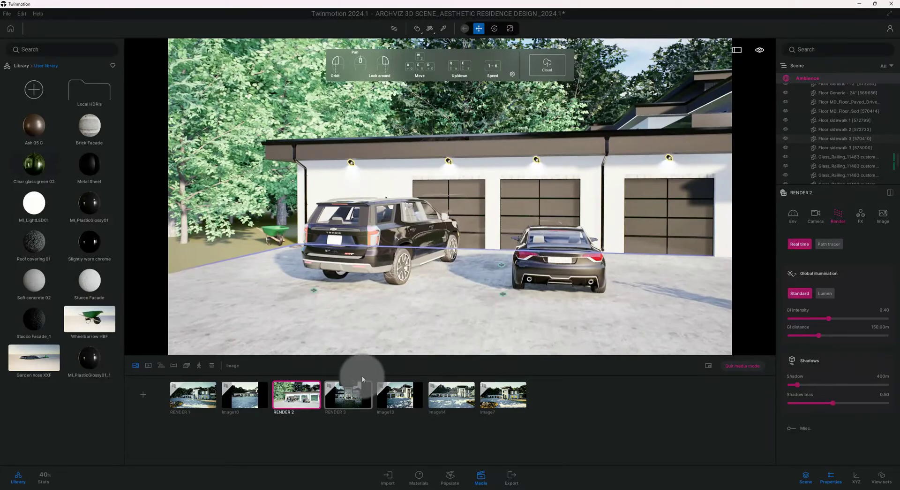
click(300, 407)
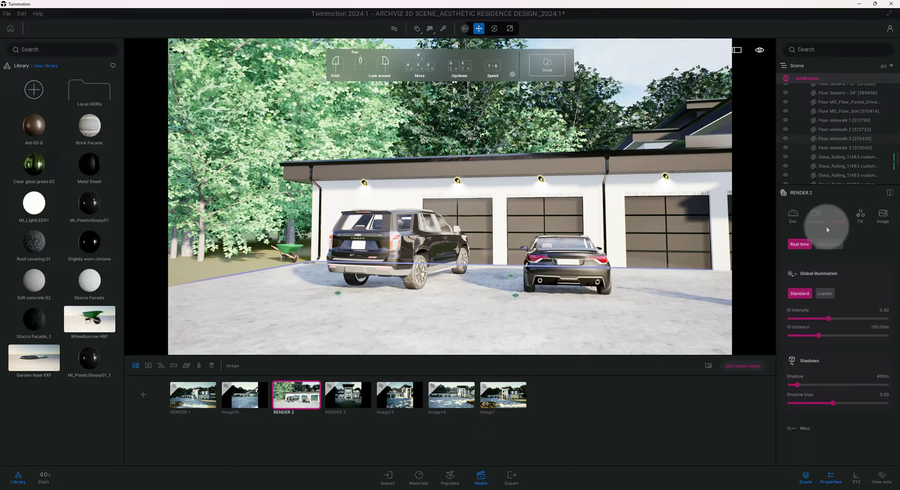
- Review the RENDER 2 image's weather and location settings and its camera exposure and white balance
click(794, 216)
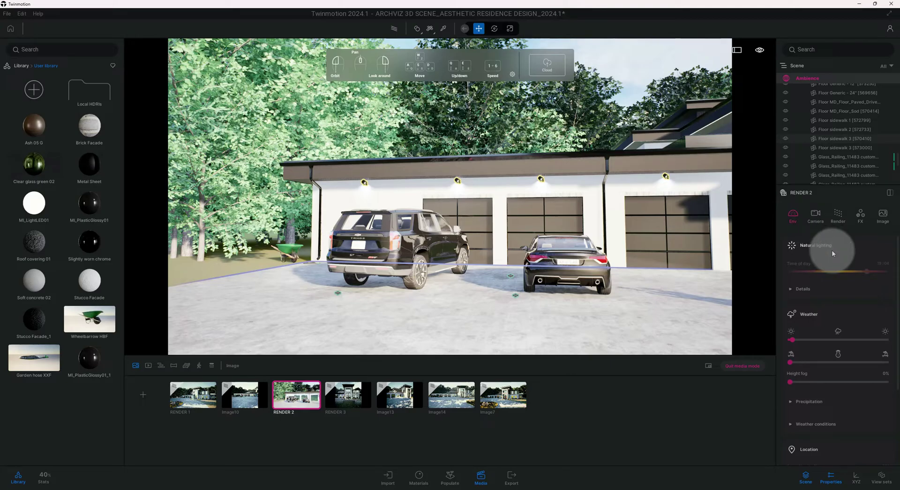
scroll(835, 267, down, 2)
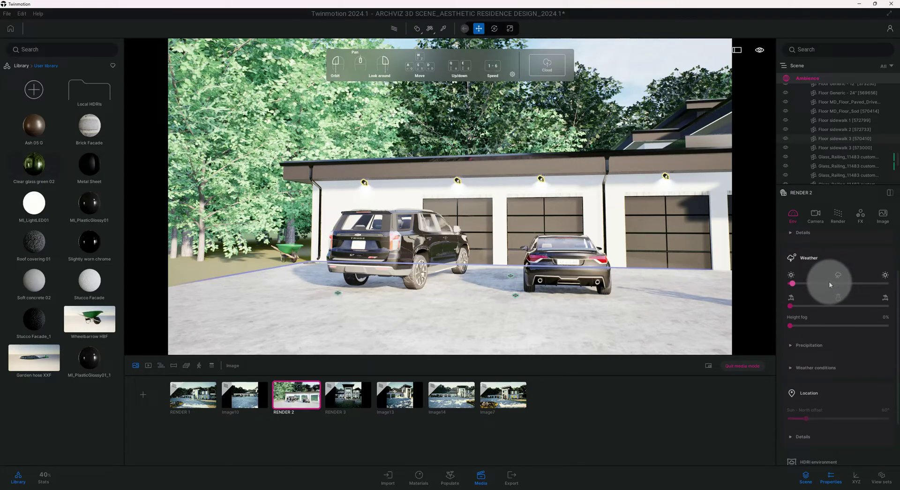
scroll(829, 283, down, 1)
scroll(829, 283, up, 1)
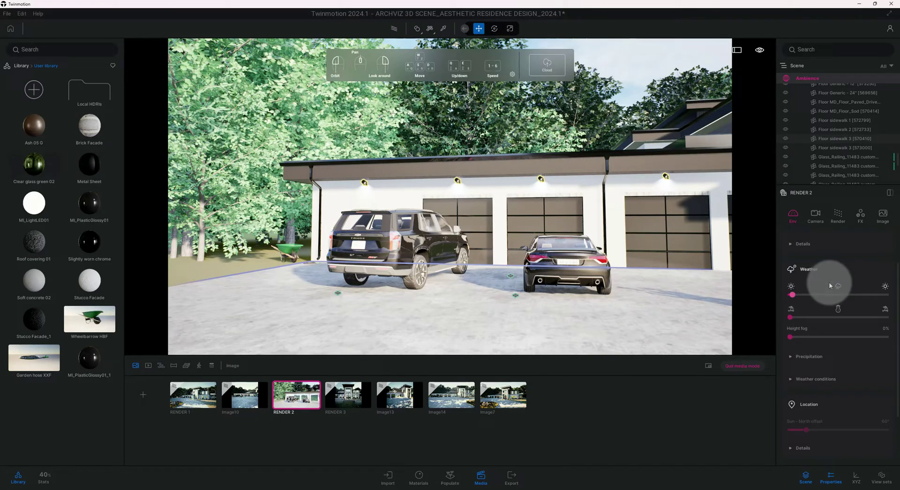
click(816, 215)
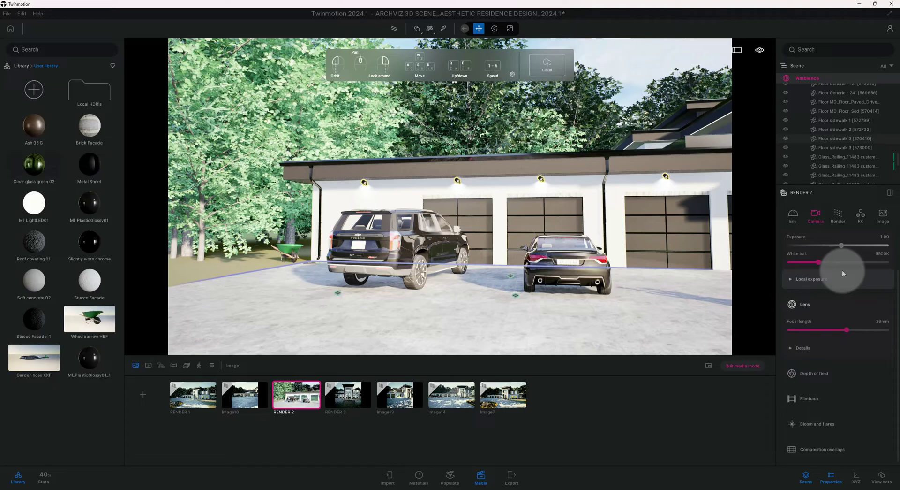
scroll(841, 280, up, 1)
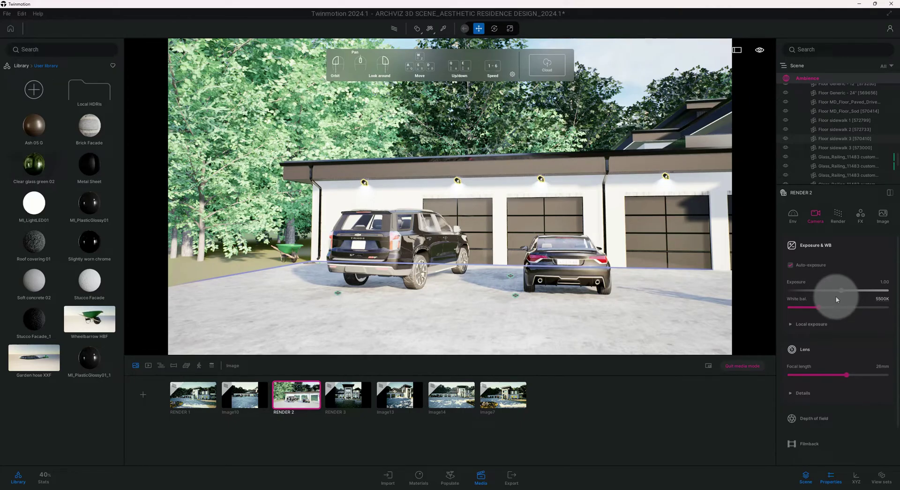
- Set the camera's focal length to 38 mm and update the saved RENDER 2 image to match
scroll(837, 300, down, 1)
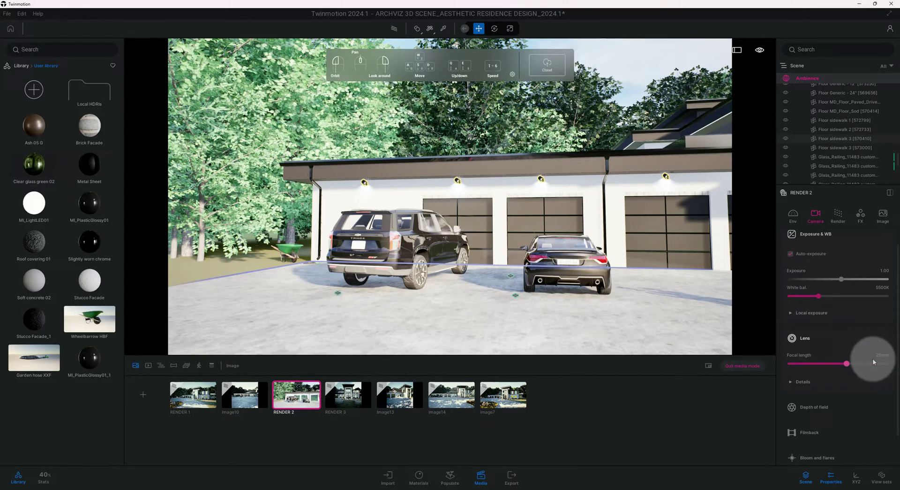
click(886, 356)
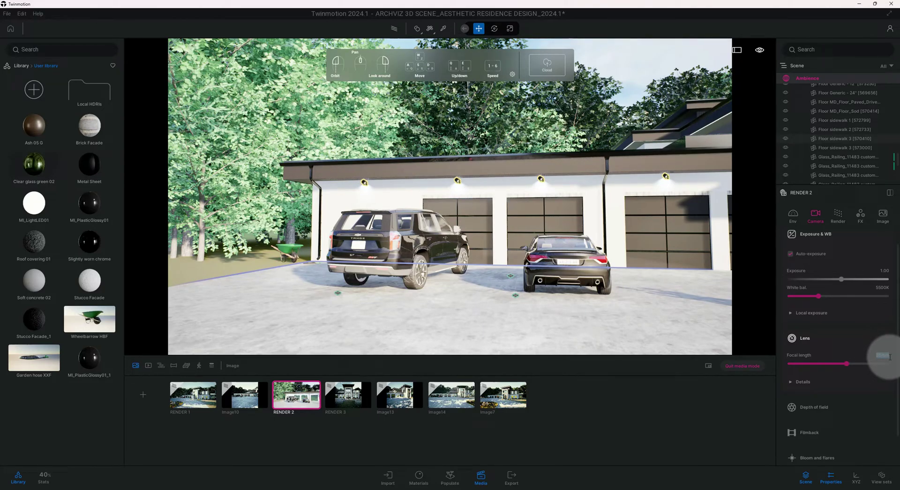
text(38)
key(Return)
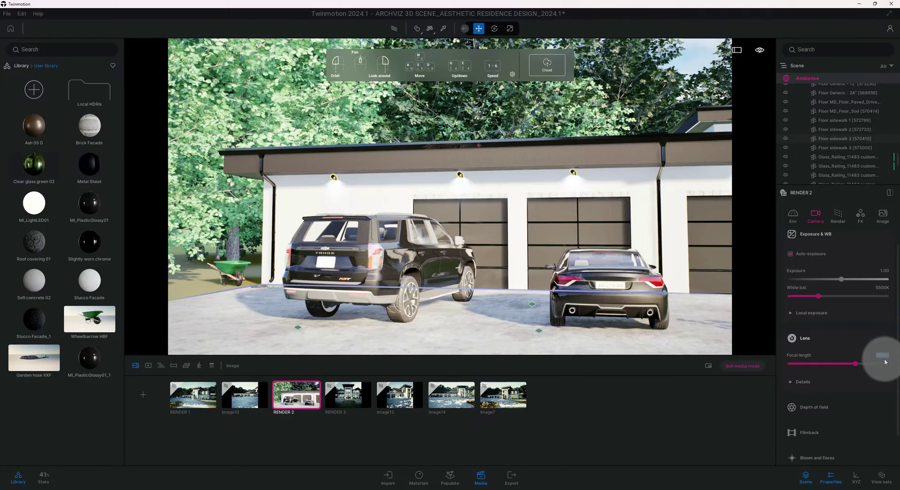
click(884, 360)
key(Return)
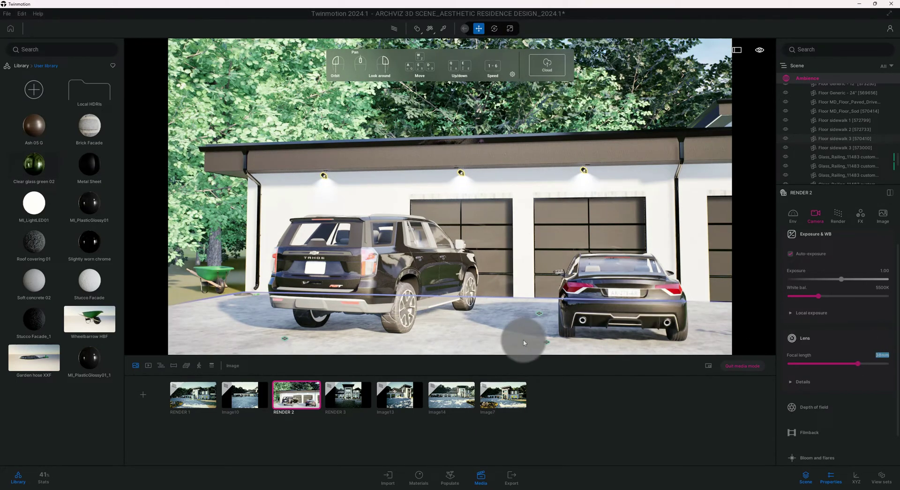
click(302, 384)
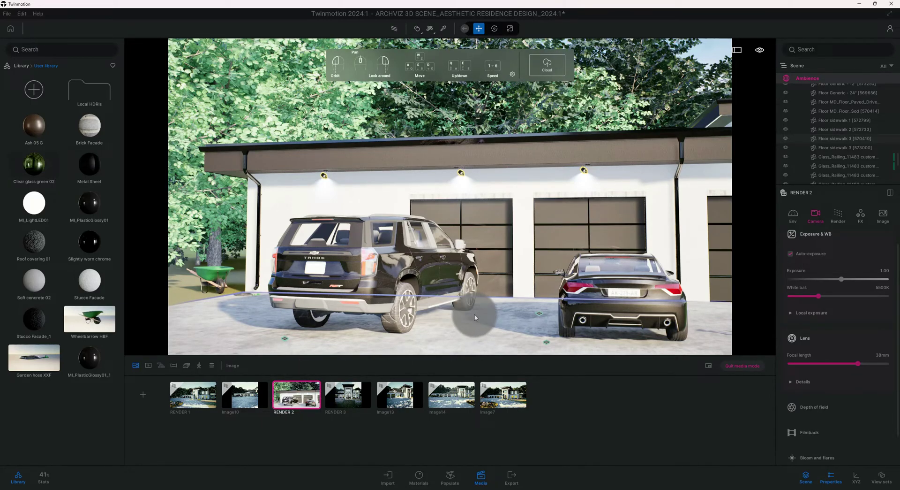
- Expand the detailed lens settings of the RENDER 2 camera and set the vignetting to 60%
scroll(819, 358, down, 1)
click(819, 359)
scroll(821, 360, down, 1)
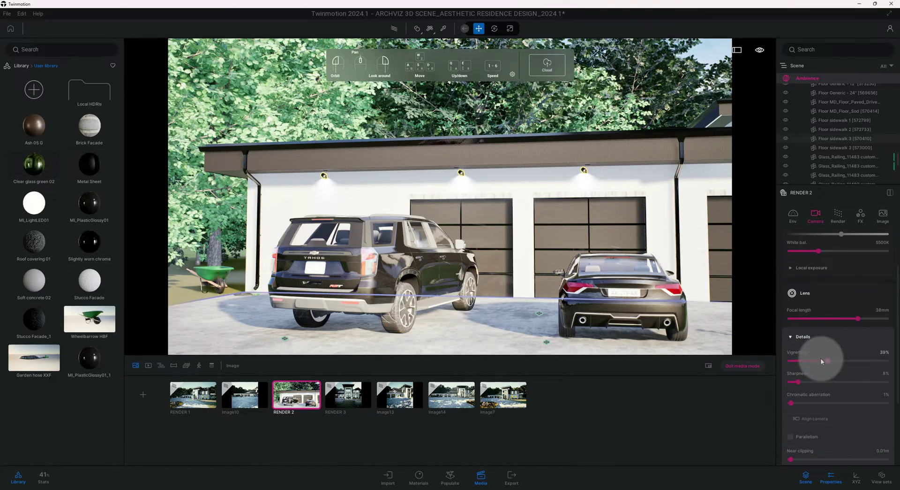
scroll(820, 359, down, 1)
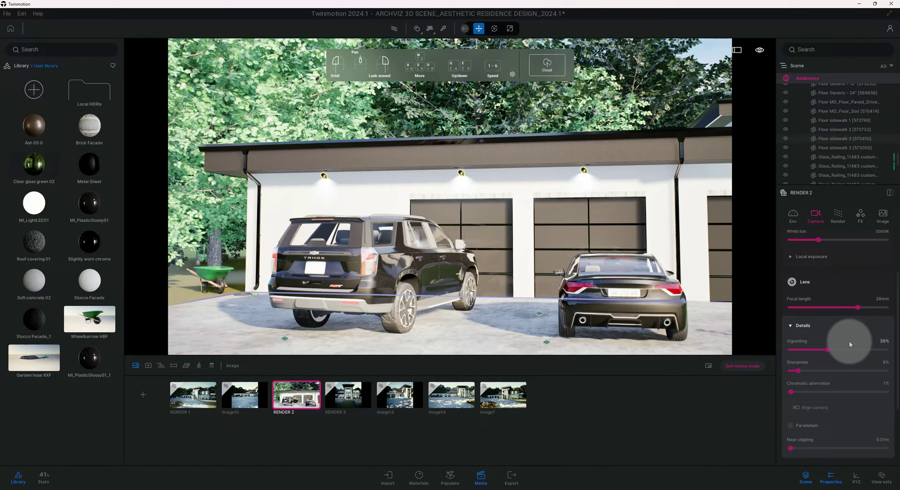
click(885, 340)
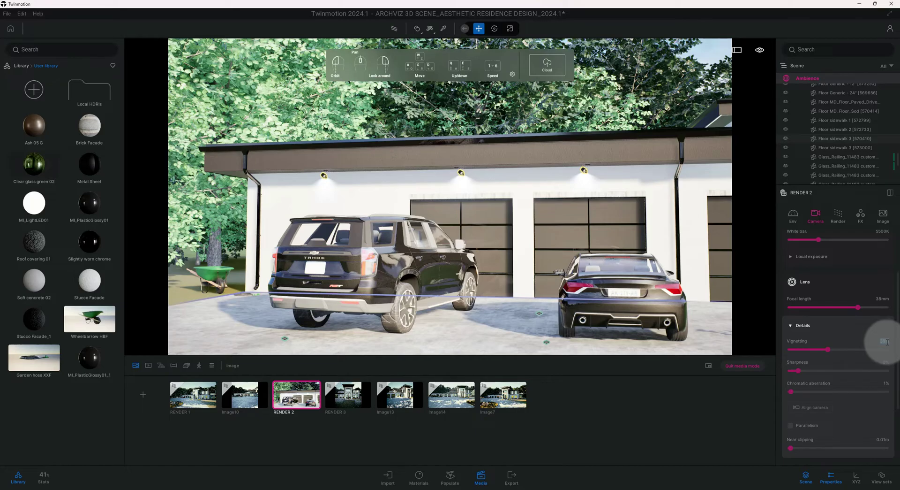
text(660)
key(Return)
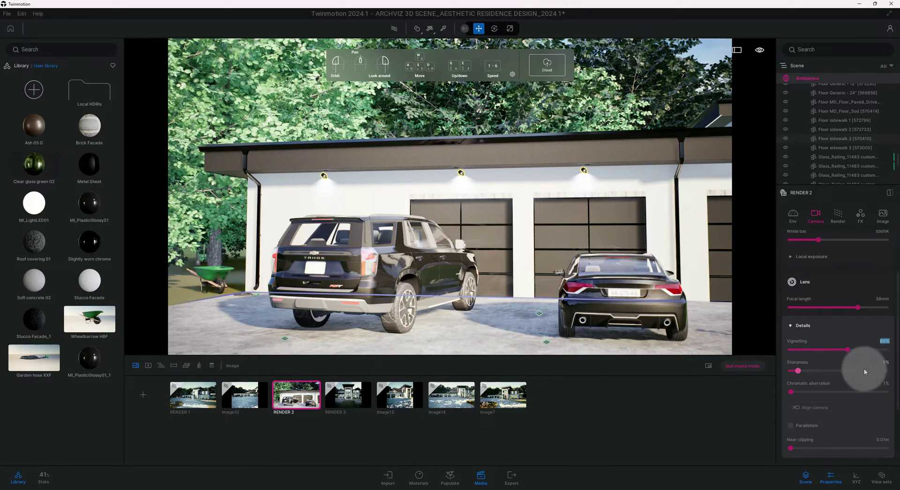
- Set the sharpness of the RENDER 2 camera lens to 25%
click(887, 363)
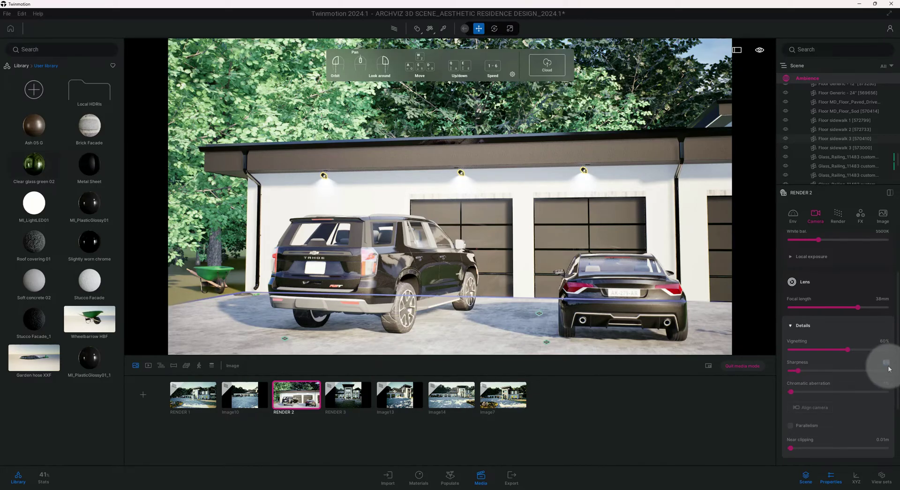
key(BackSpace)
text(25)
key(Return)
scroll(871, 392, down, 2)
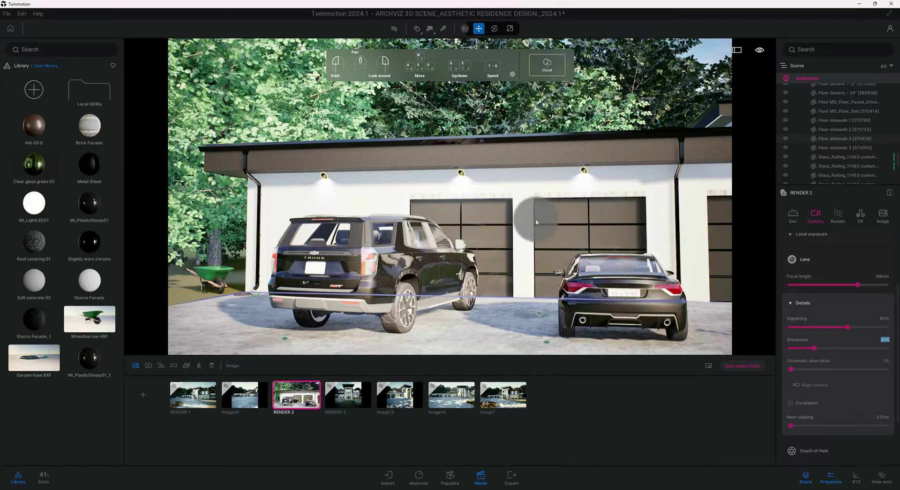
- Change the body color of the coupe parked in front of the garage to Coral
click(624, 300)
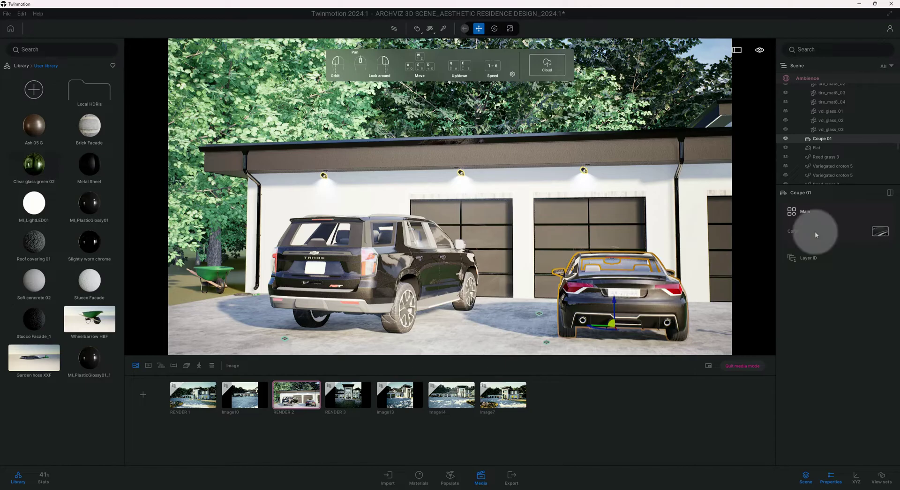
click(878, 235)
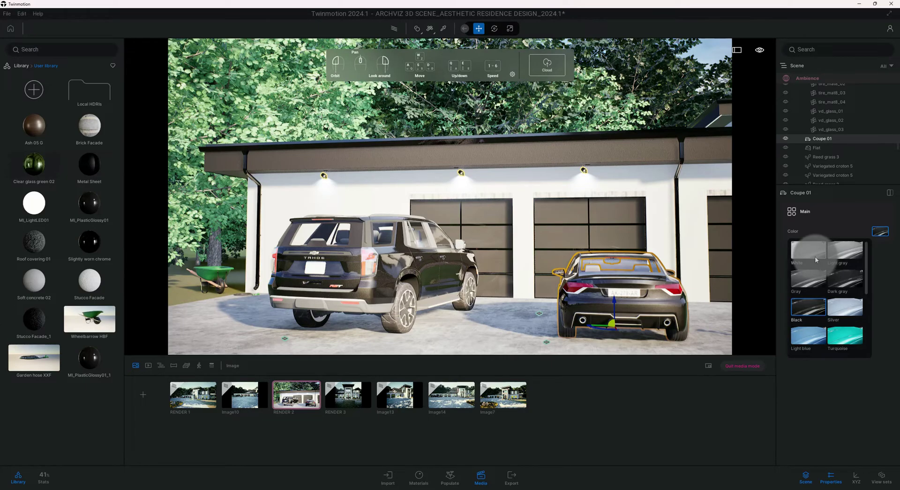
scroll(815, 256, down, 3)
scroll(814, 276, down, 3)
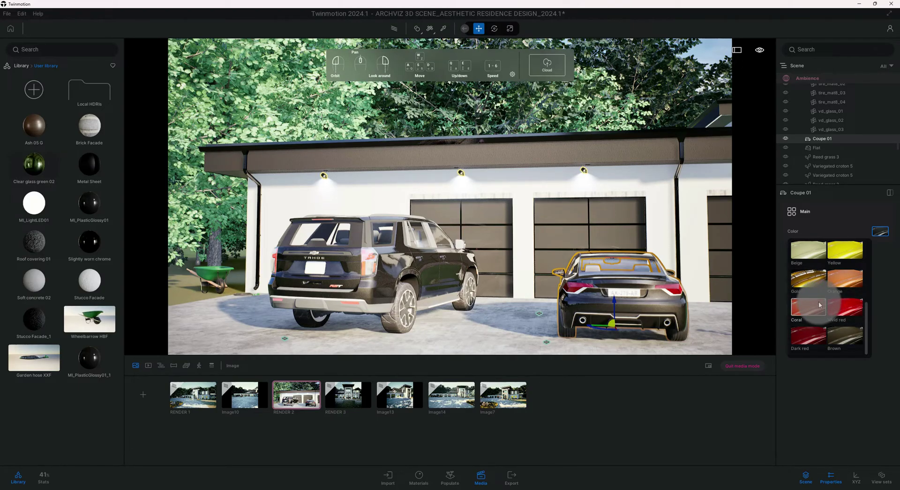
click(818, 305)
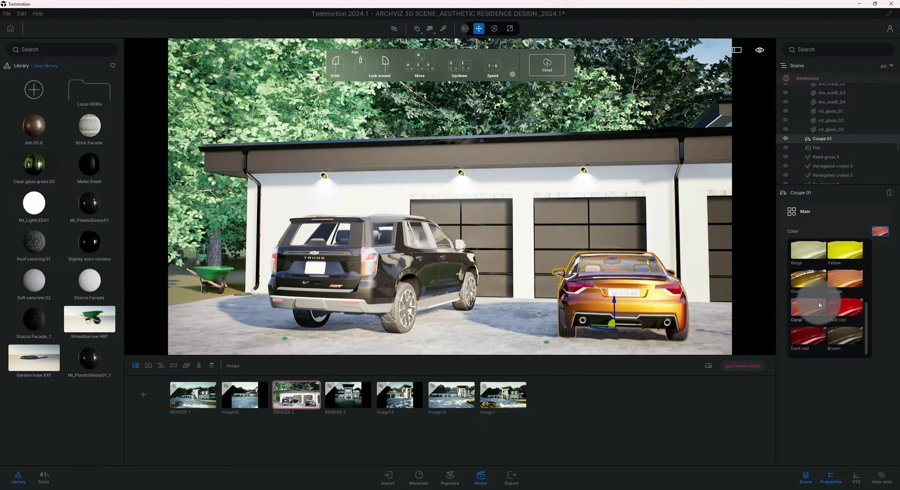
click(884, 265)
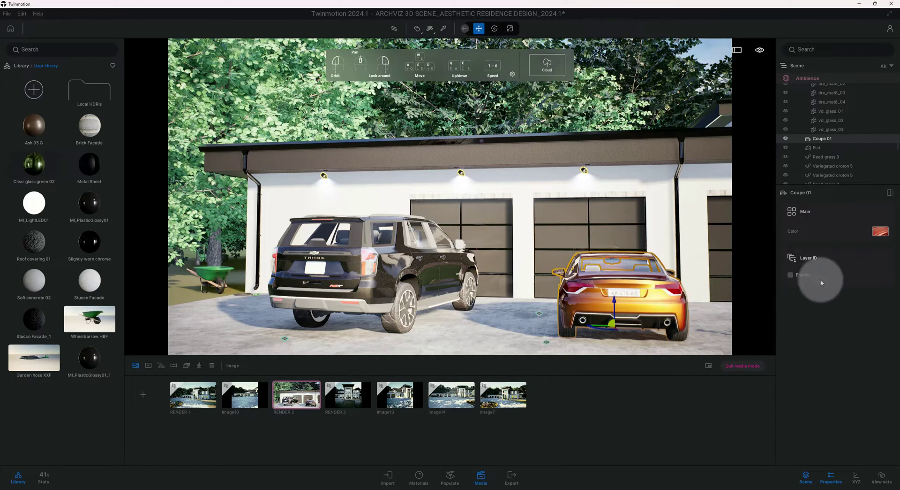
- Return to the RENDER 2 image's camera settings and enable Parallelism for its lens
click(293, 394)
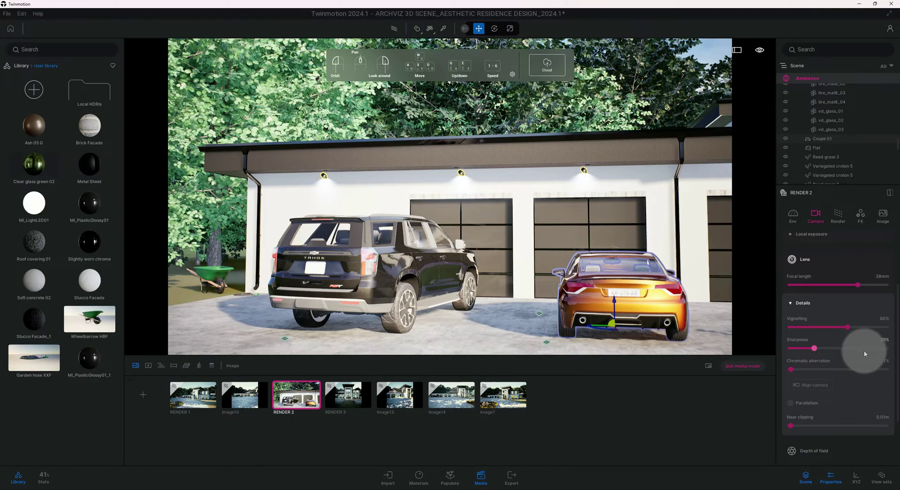
scroll(865, 353, down, 1)
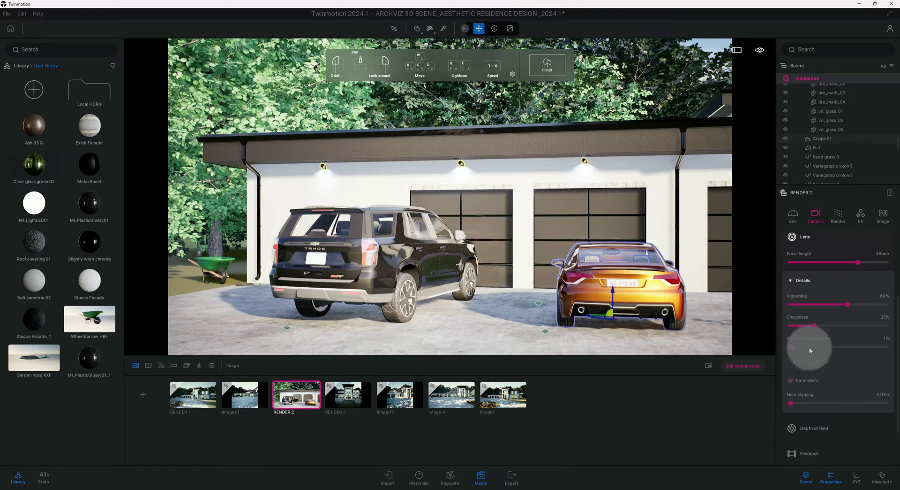
scroll(825, 355, down, 2)
scroll(834, 350, up, 3)
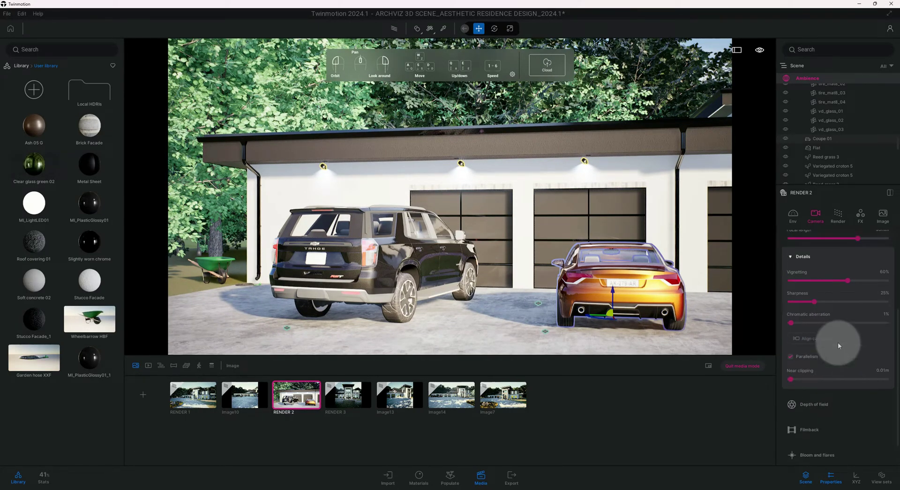
scroll(837, 341, up, 2)
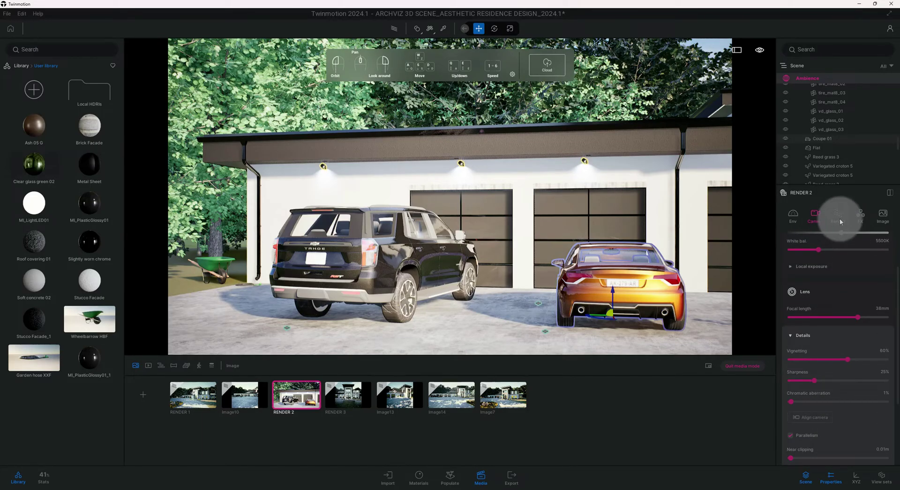
- Adjust the RENDER 2 image's color grading to 40% contrast and 60% saturation
click(838, 217)
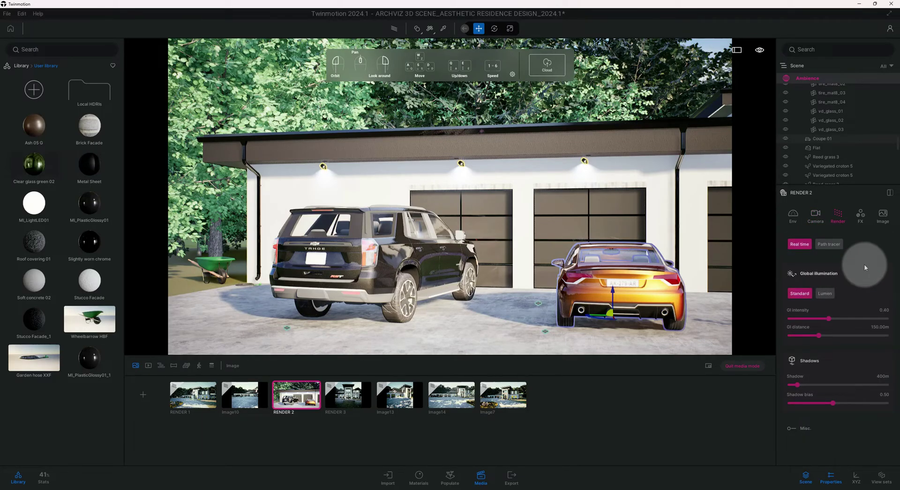
click(860, 219)
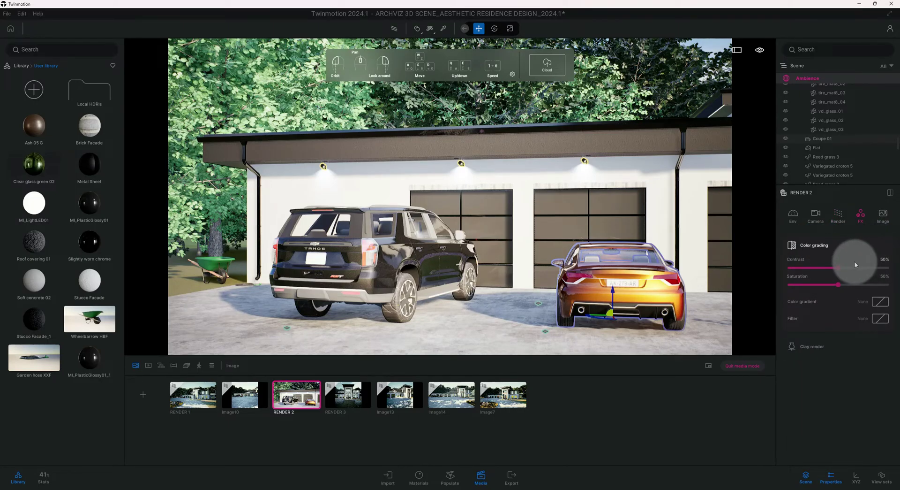
click(884, 260)
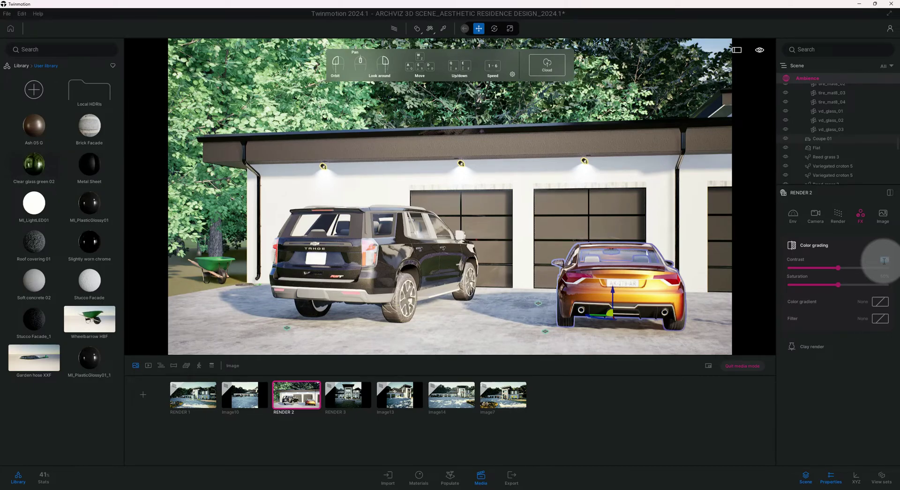
text(40)
key(Return)
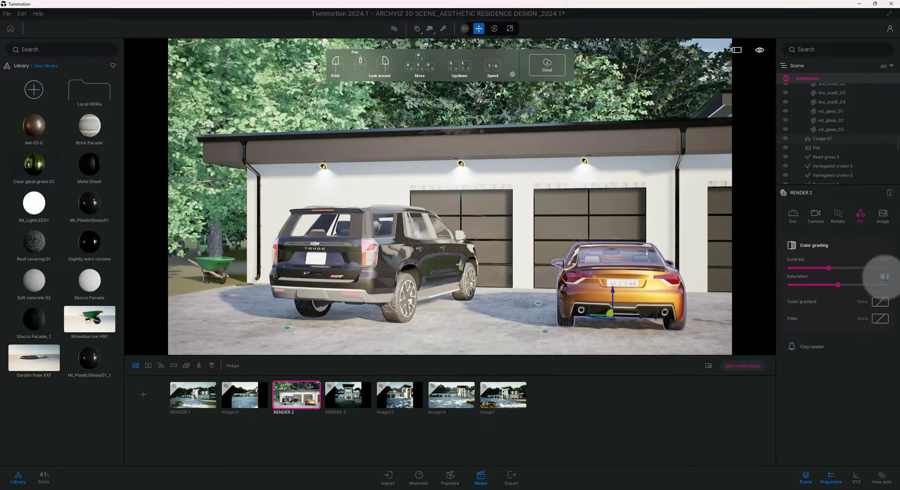
text(60)
key(Return)
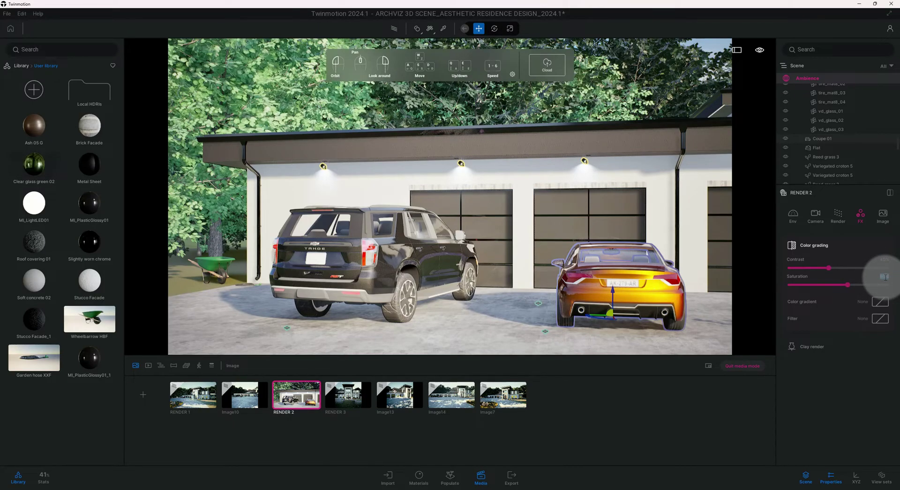
- Try the DT6 color gradient on the RENDER 2 image and apply DT7 instead
click(876, 303)
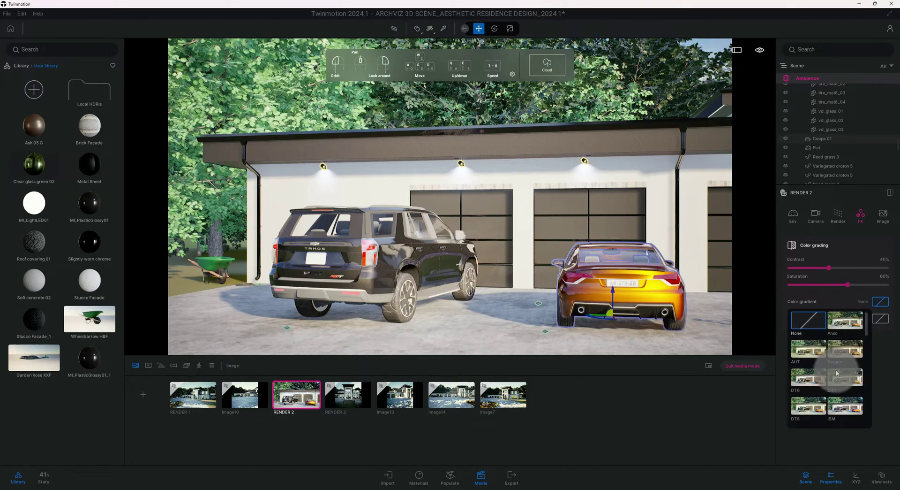
click(806, 382)
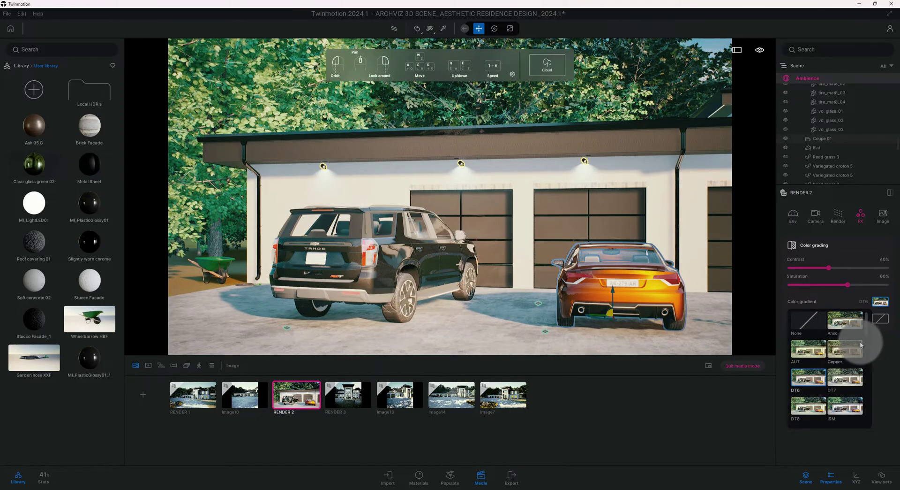
click(847, 379)
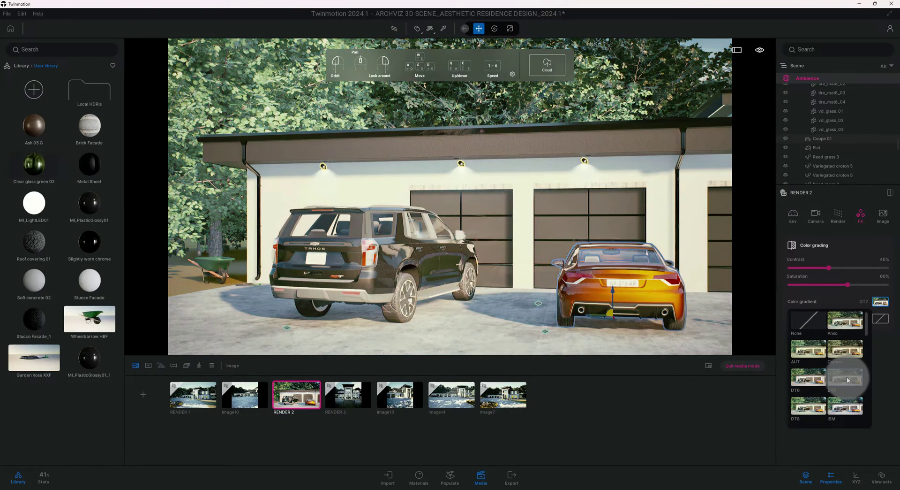
click(881, 352)
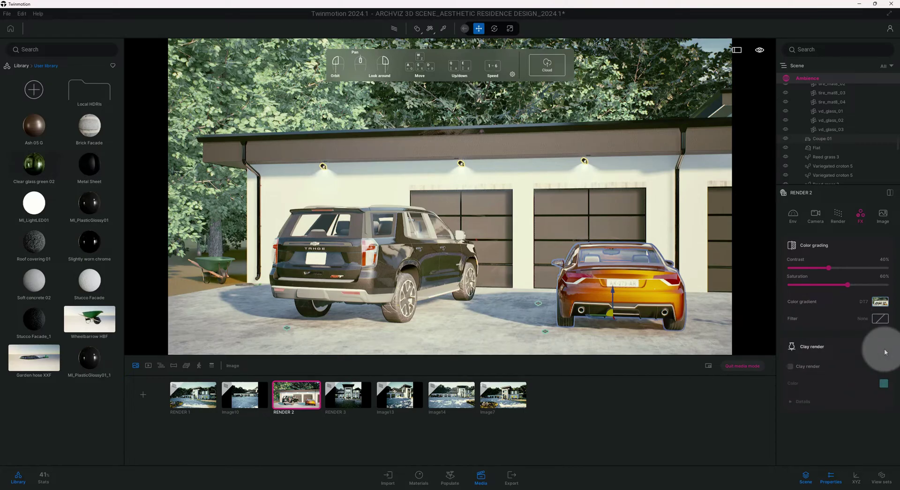
- Set the RENDER 2 image's output size to 4K UHD 3840x2160 and check the format's additional details
click(882, 219)
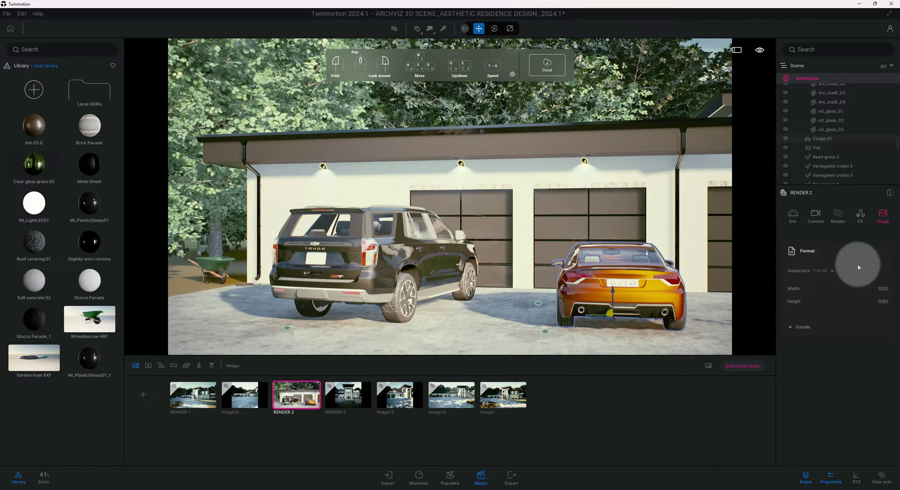
click(832, 270)
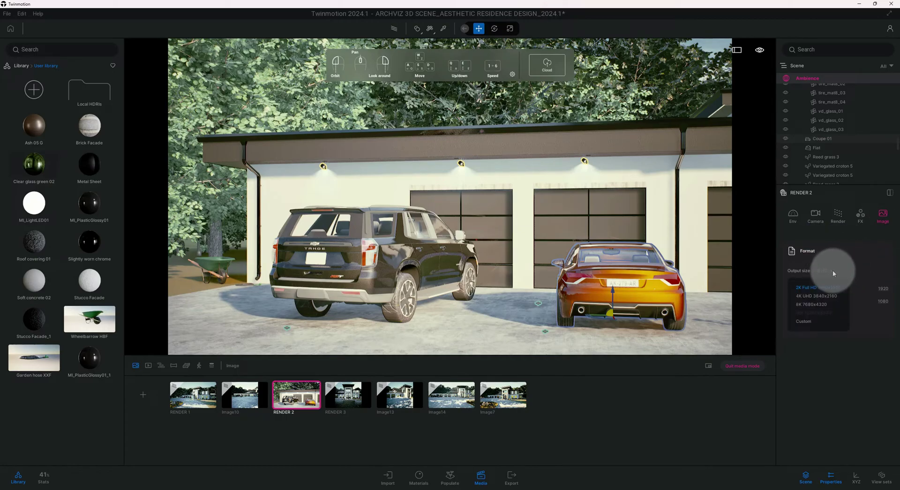
click(834, 295)
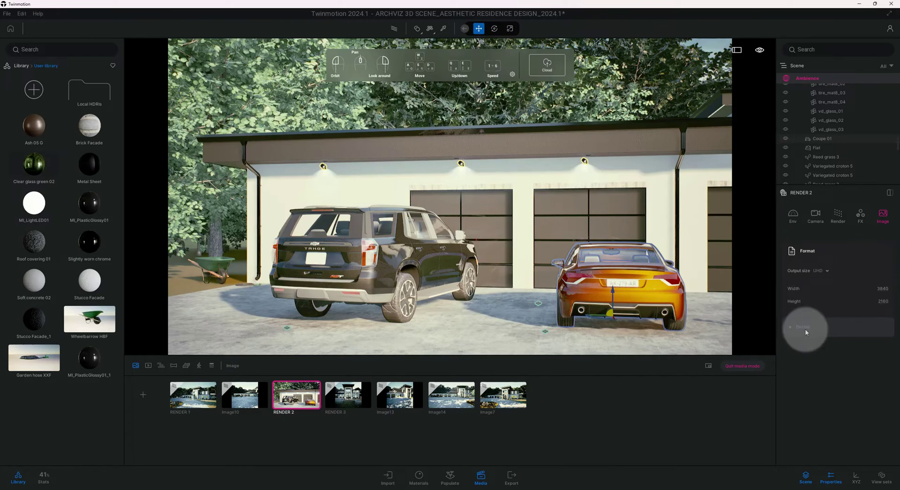
click(806, 329)
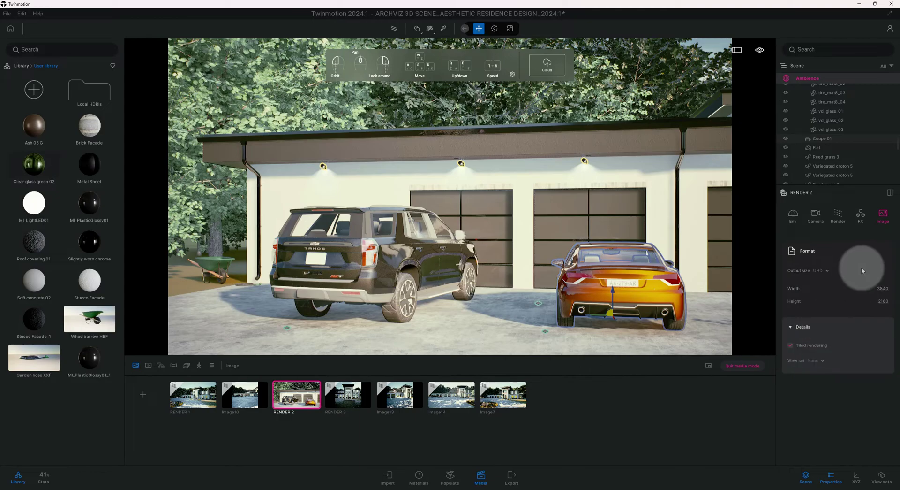
click(870, 250)
click(870, 247)
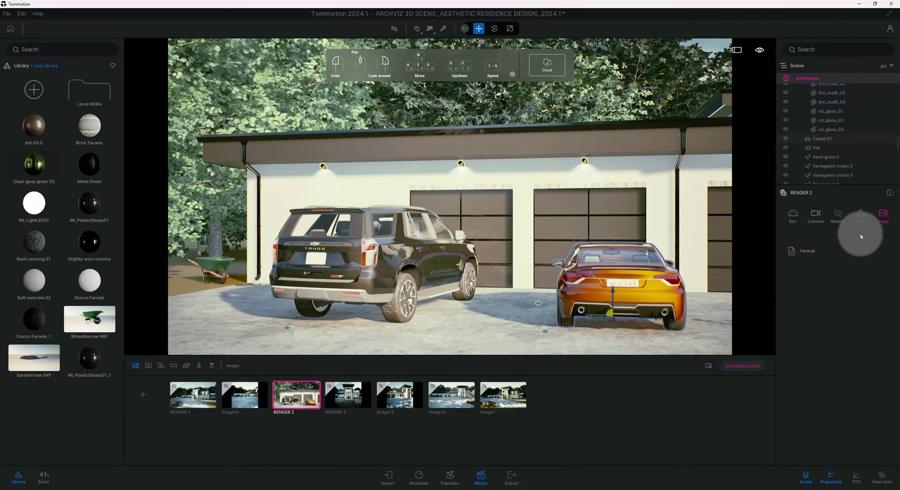
- Switch the RENDER 2 image's rendering mode to Path tracer at High quality
click(863, 218)
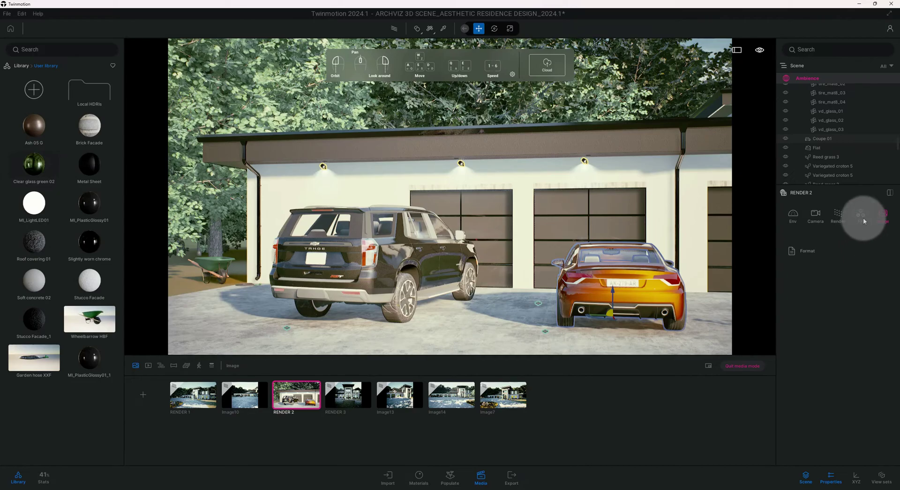
click(836, 218)
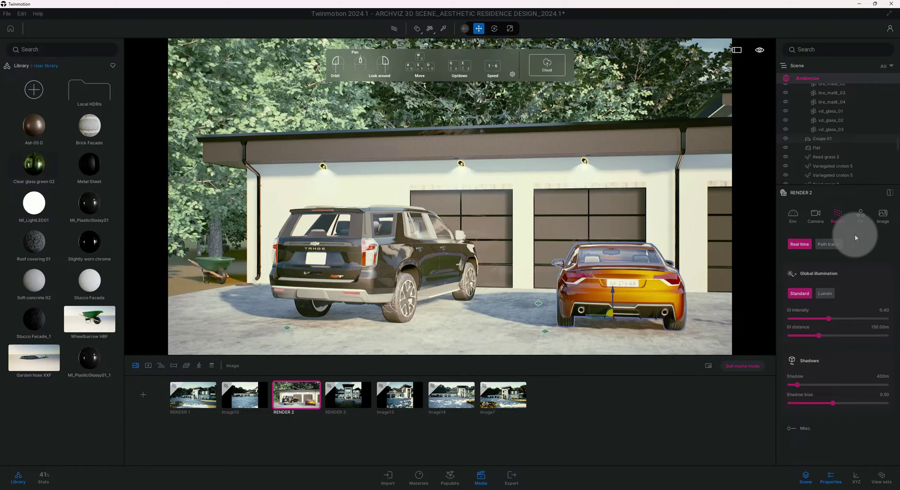
click(800, 245)
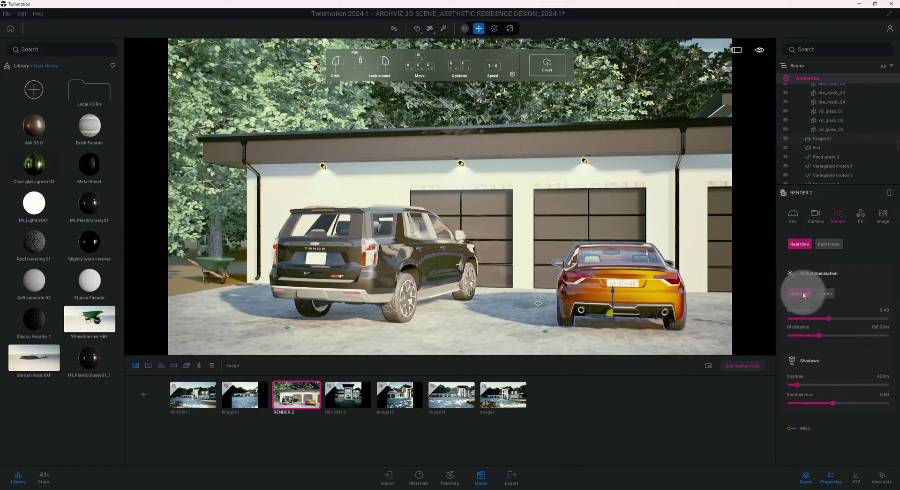
click(829, 245)
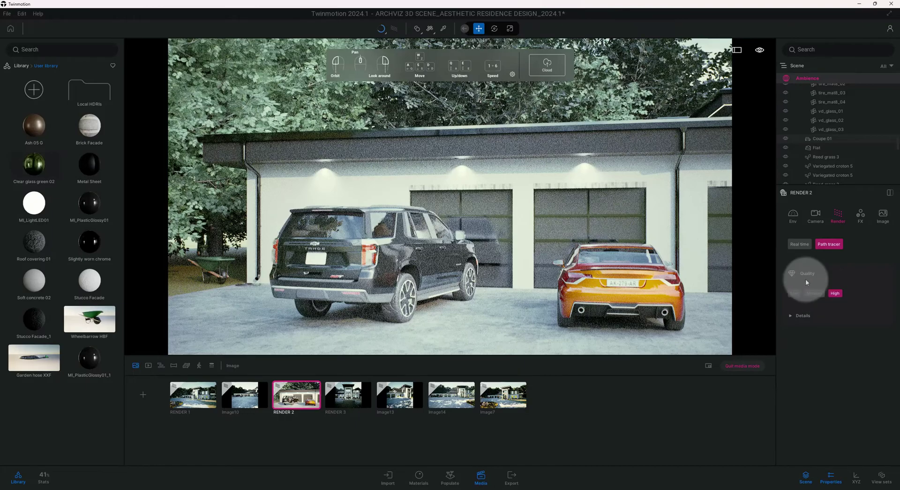
click(843, 296)
- Set the path tracer's samples per pixel to 1024 and its max bounces to 15
click(805, 313)
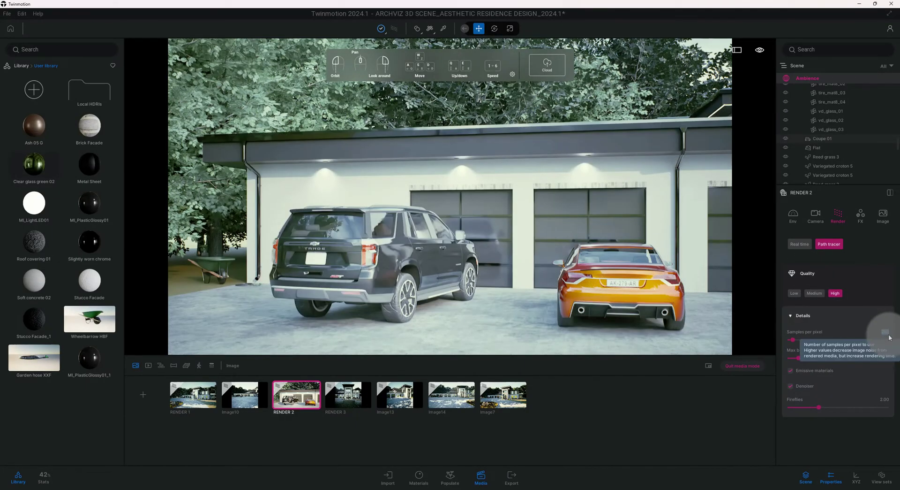
text(1024)
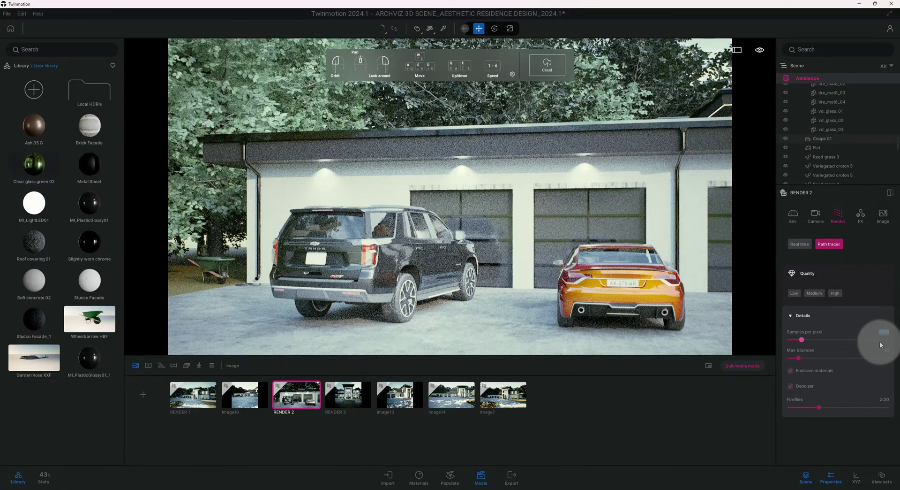
click(888, 351)
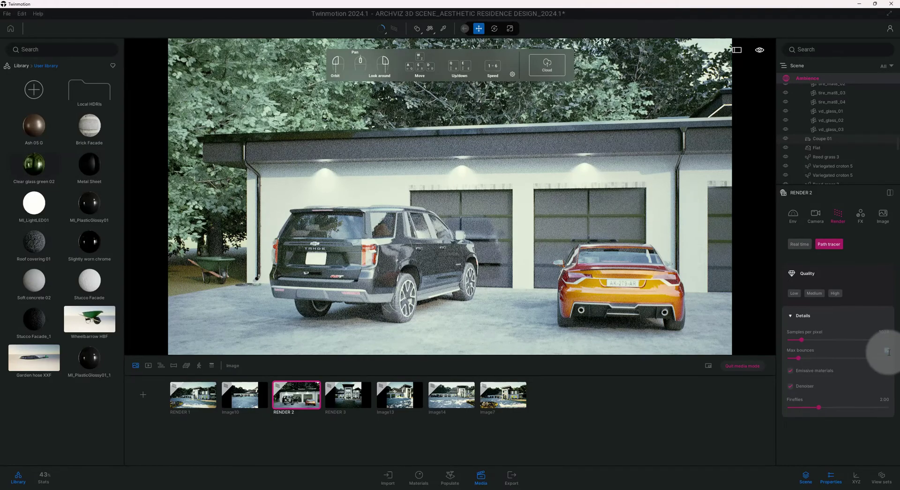
text(15)
key(Return)
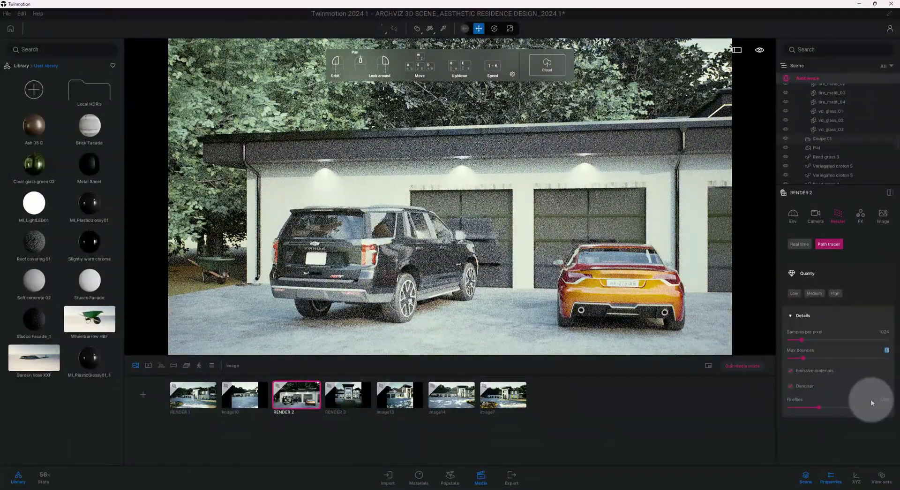
- Change the RENDER 2 image's output size to Custom and give it equal width and height for a square format
click(884, 217)
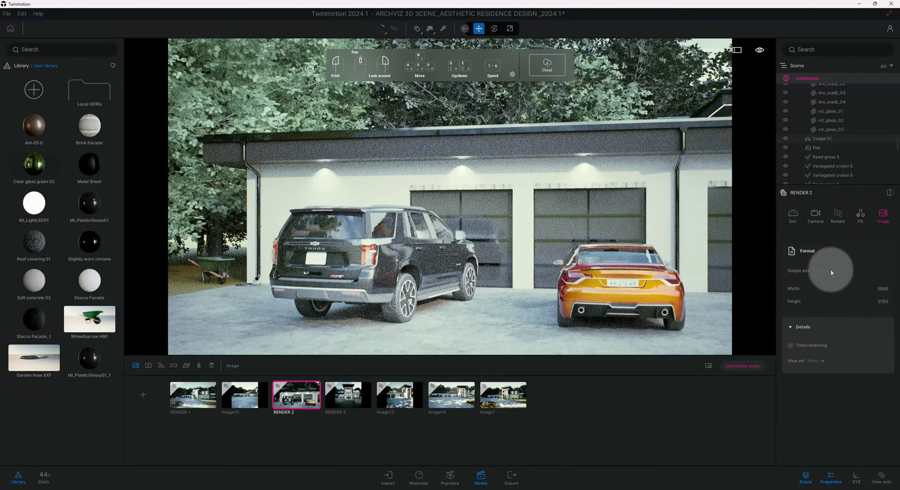
click(827, 274)
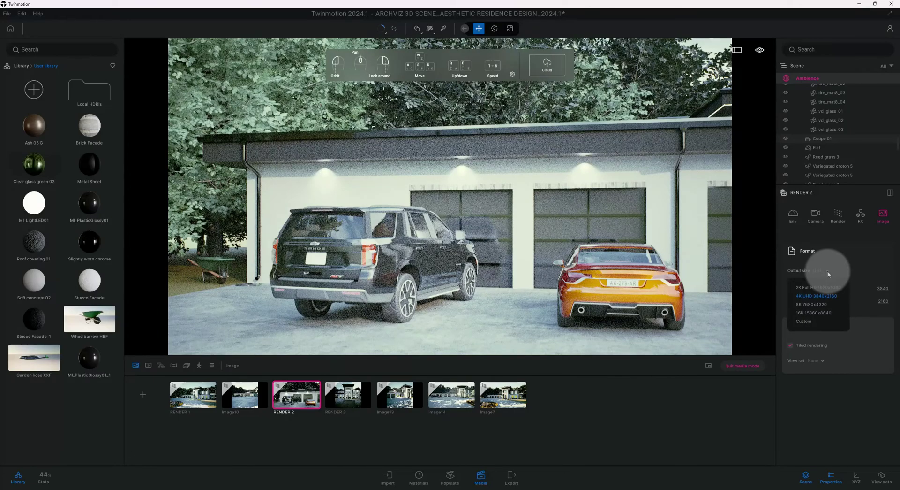
click(822, 320)
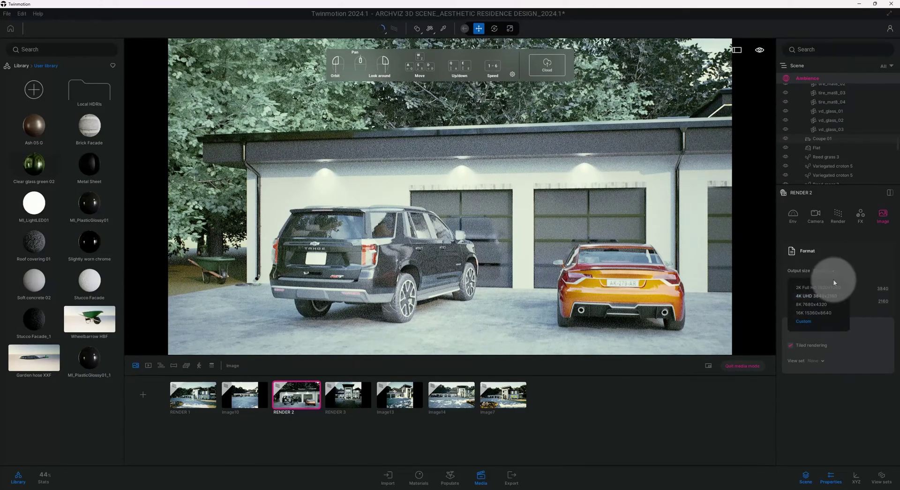
click(879, 288)
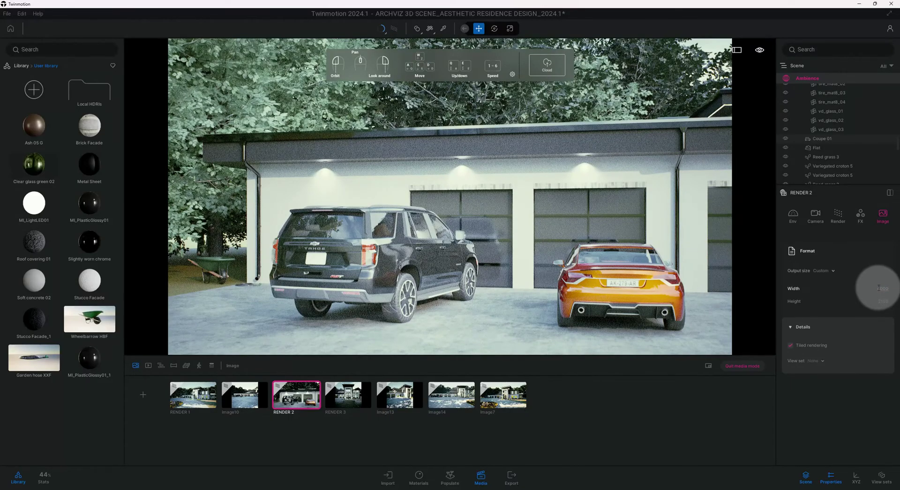
key(Return)
click(883, 300)
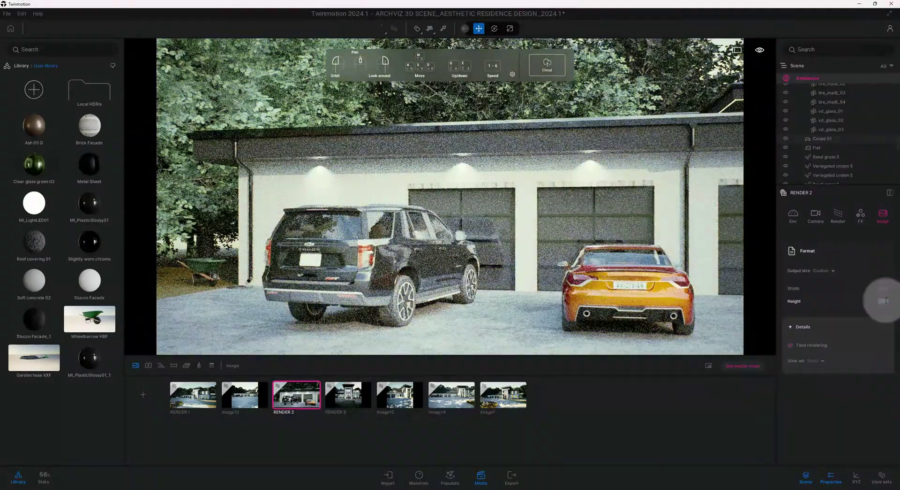
key(Return)
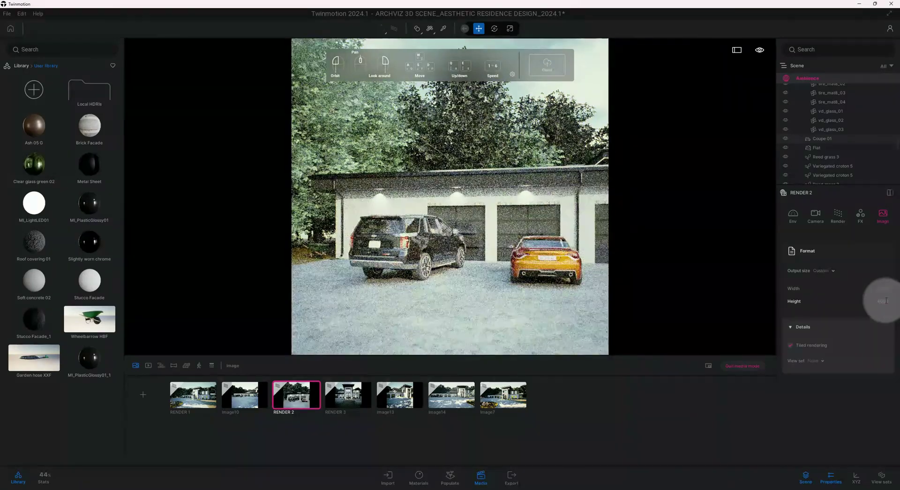